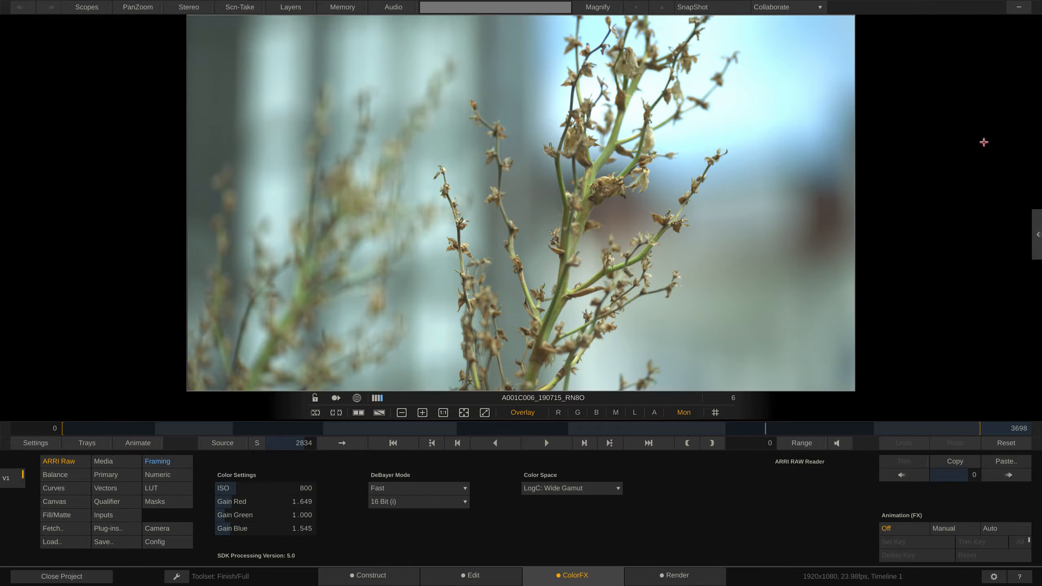
Apply the "AVID Dailies 23.976 FPS" output template to the timeline's output tree
{"action": "left_click", "coordinate": [693, 575]}
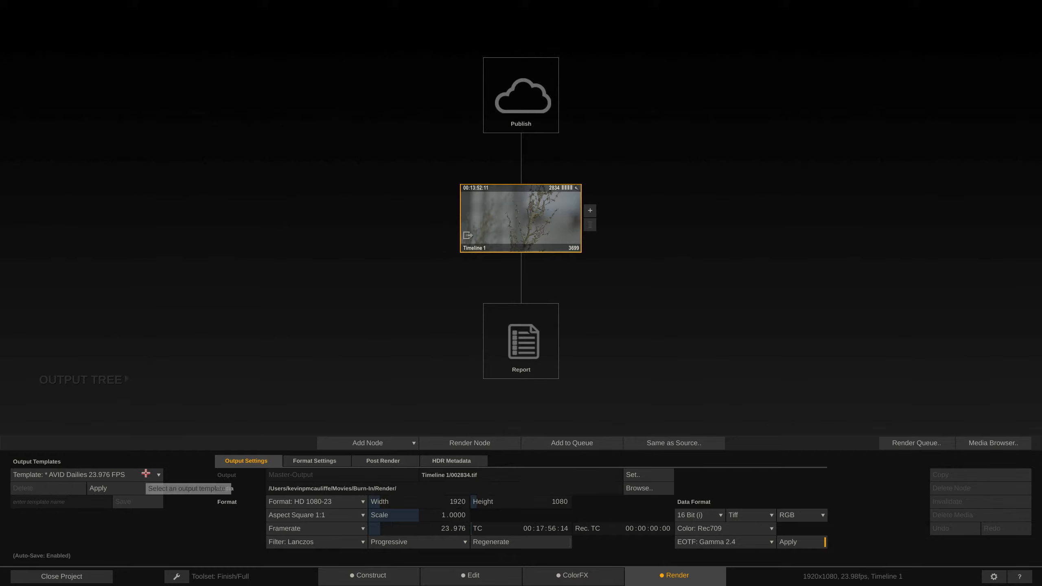
{"action": "left_click", "coordinate": [107, 489]}
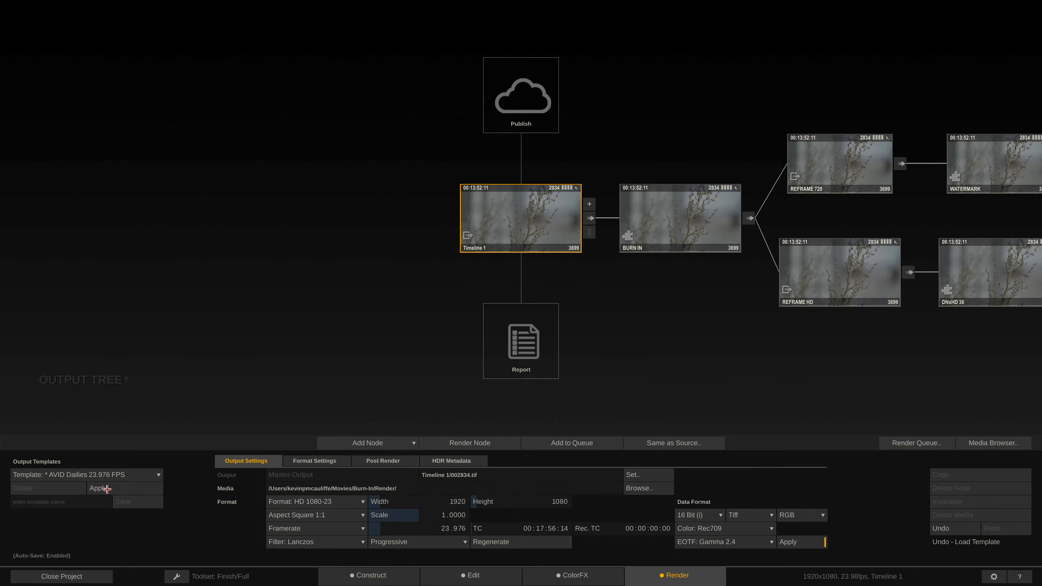
{"action": "left_click_drag", "start_coordinate": [679, 368], "coordinate": [442, 360]}
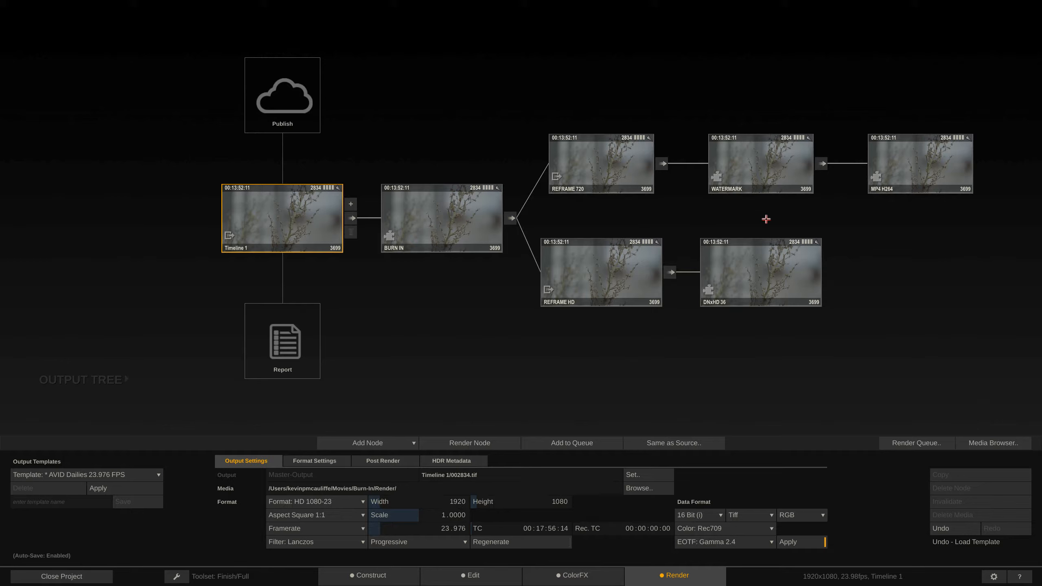
Open the template's BURN IN node and go through each of its text items to examine their metadata tags and placement
{"action": "left_click", "coordinate": [795, 174]}
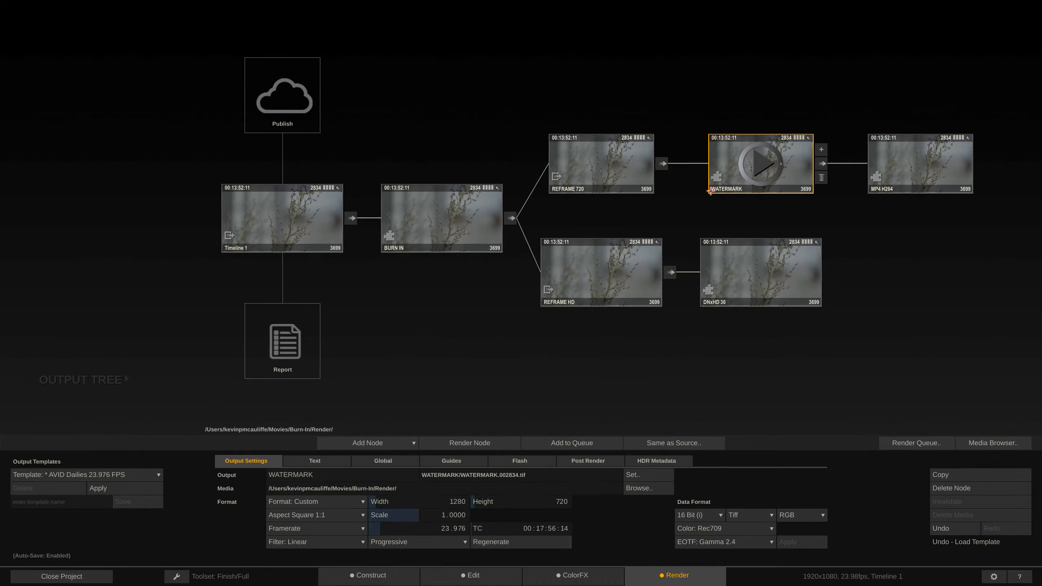
{"action": "left_click", "coordinate": [479, 230]}
{"action": "left_click", "coordinate": [444, 218]}
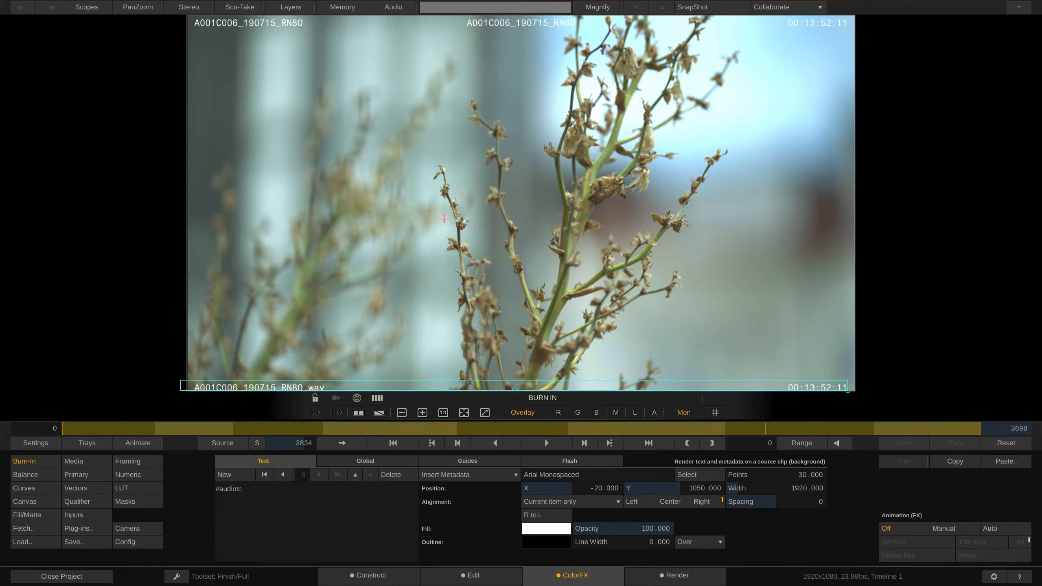
{"action": "left_click", "coordinate": [279, 475]}
{"action": "left_click", "coordinate": [280, 475]}
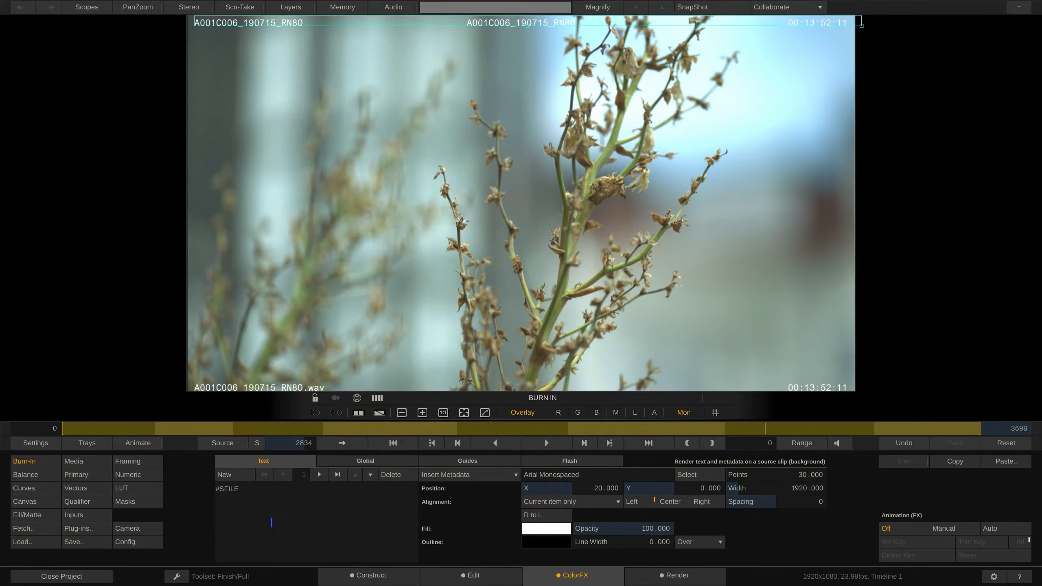
{"action": "left_click", "coordinate": [320, 474]}
{"action": "left_click", "coordinate": [320, 475]}
{"action": "left_click", "coordinate": [321, 475]}
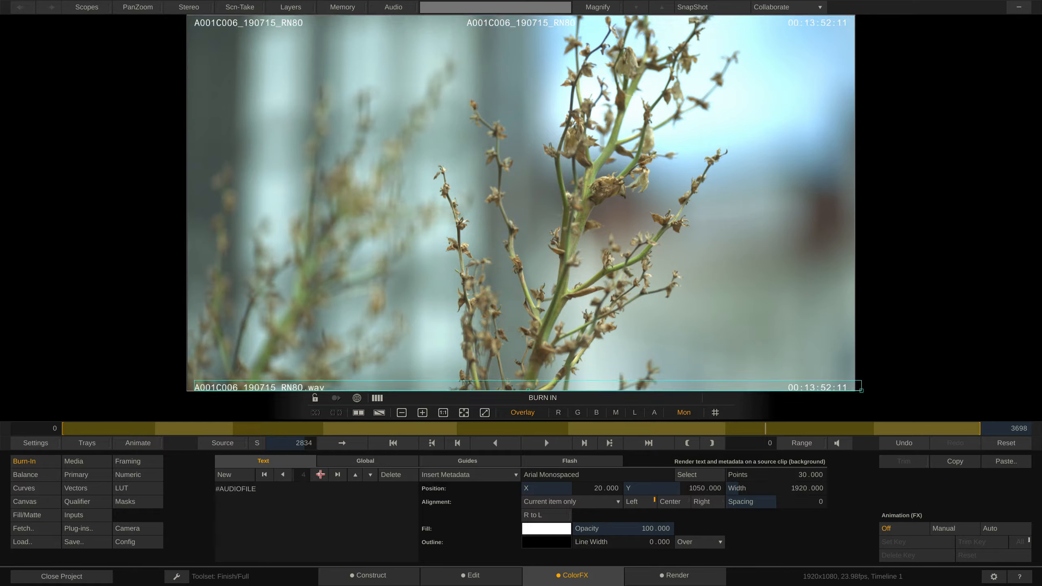
{"action": "left_click", "coordinate": [320, 474]}
{"action": "left_click", "coordinate": [320, 475]}
Examine the text and appearance settings of the output tree's WATERMARK node, and return to the output tree
{"action": "left_click", "coordinate": [682, 576]}
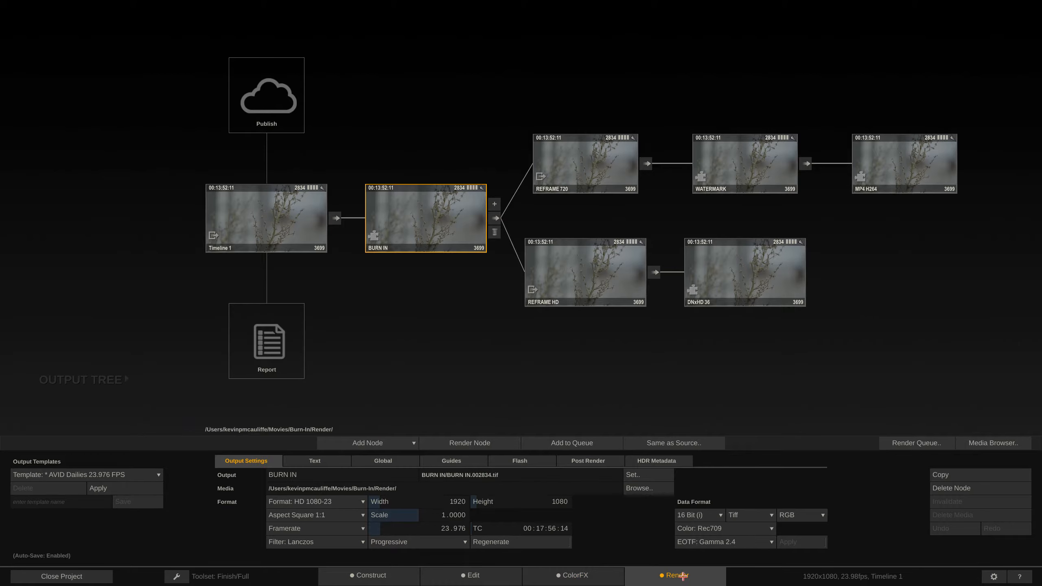
{"action": "left_click", "coordinate": [764, 170]}
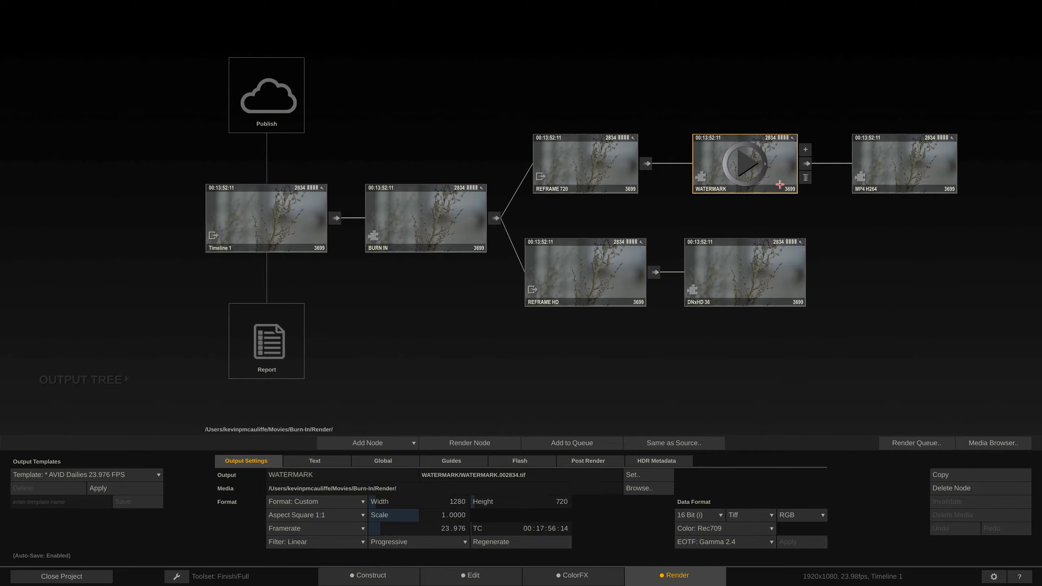
{"action": "left_click", "coordinate": [748, 159]}
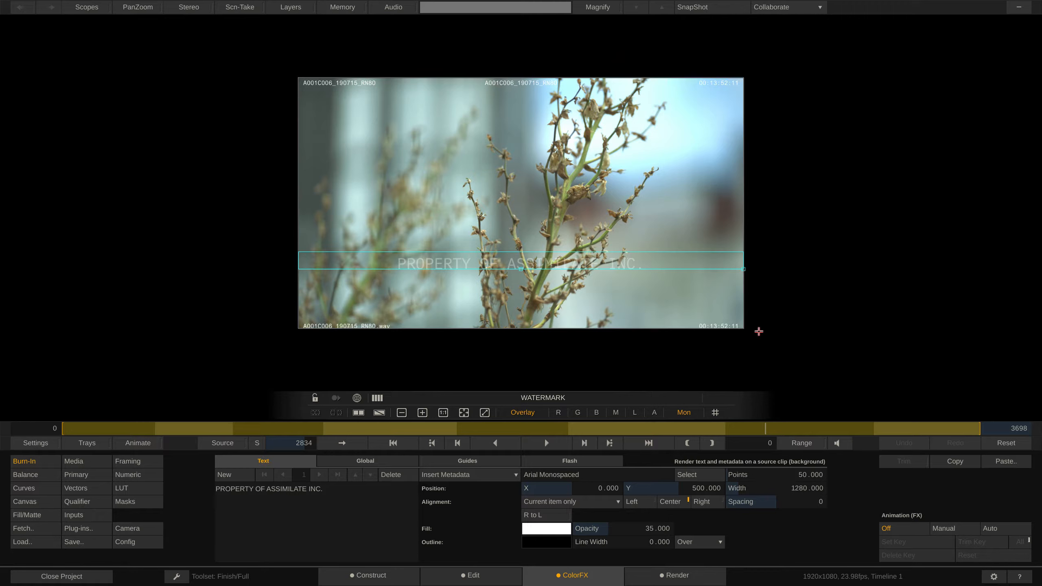
{"action": "left_click", "coordinate": [667, 575]}
Delete the BURN IN node with everything after it and attach a new Burn-In node to Timeline 1
{"action": "left_click", "coordinate": [441, 217]}
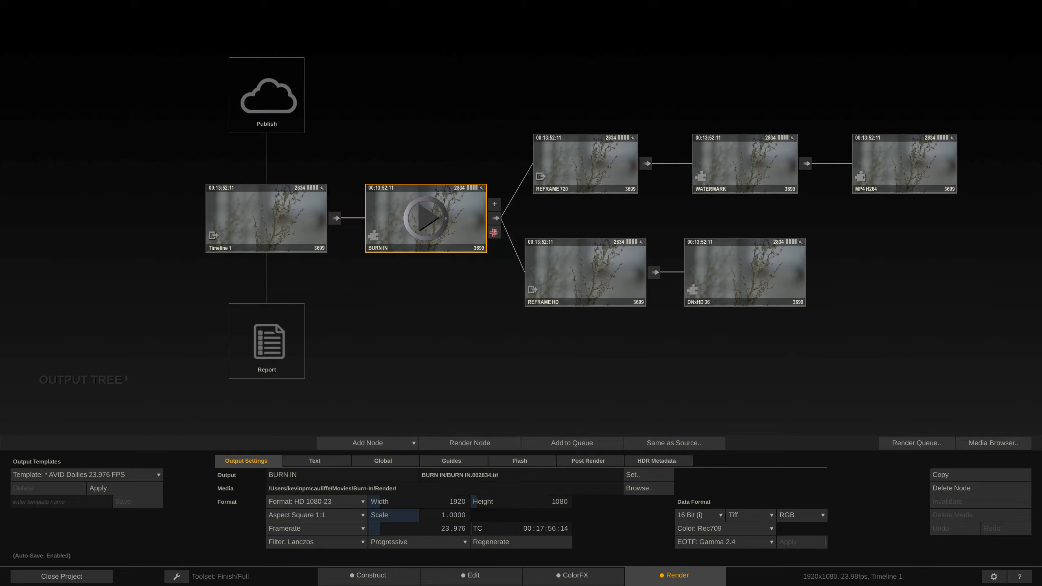
{"action": "left_click", "coordinate": [494, 233]}
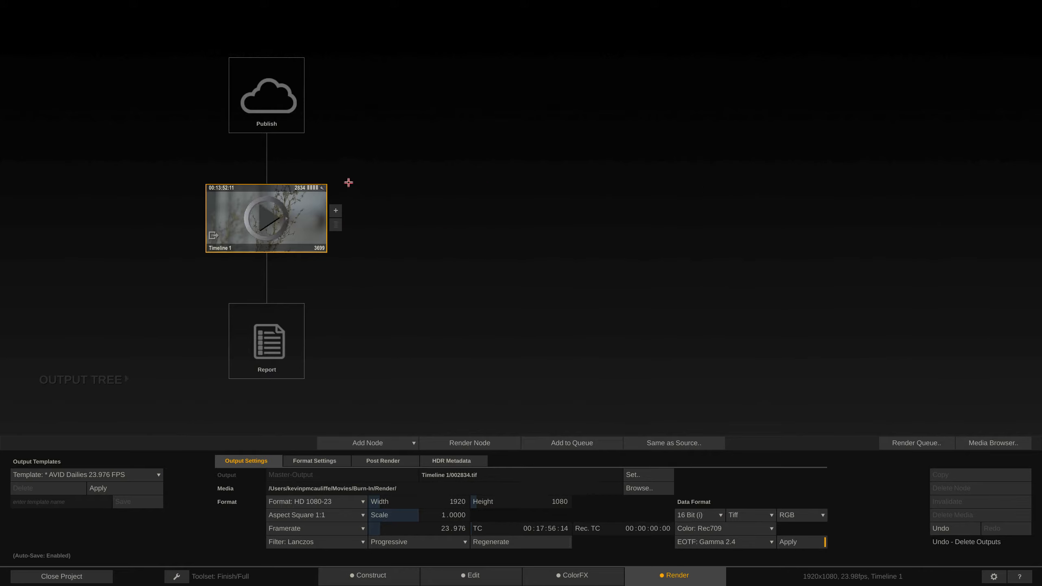
{"action": "left_click", "coordinate": [336, 211]}
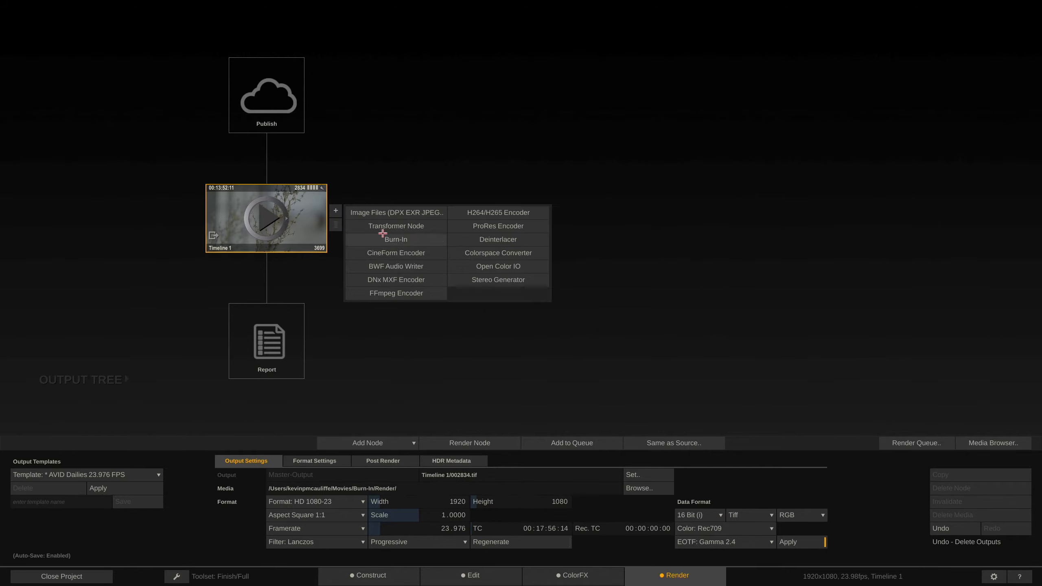
{"action": "left_click", "coordinate": [397, 238]}
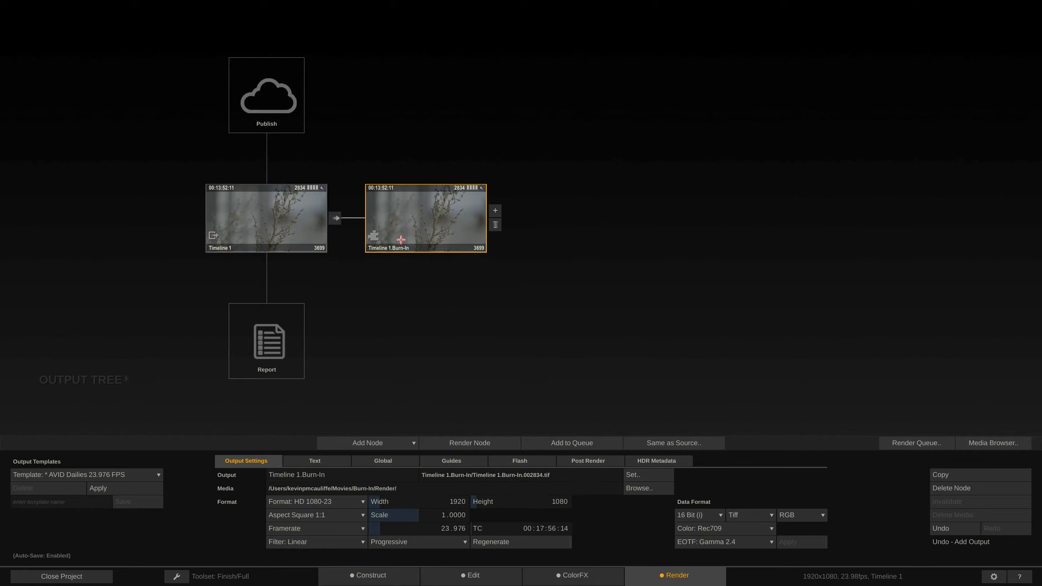
Try chaining two more Burn-In nodes after the first one, and delete both extra nodes
{"action": "left_click", "coordinate": [496, 211]}
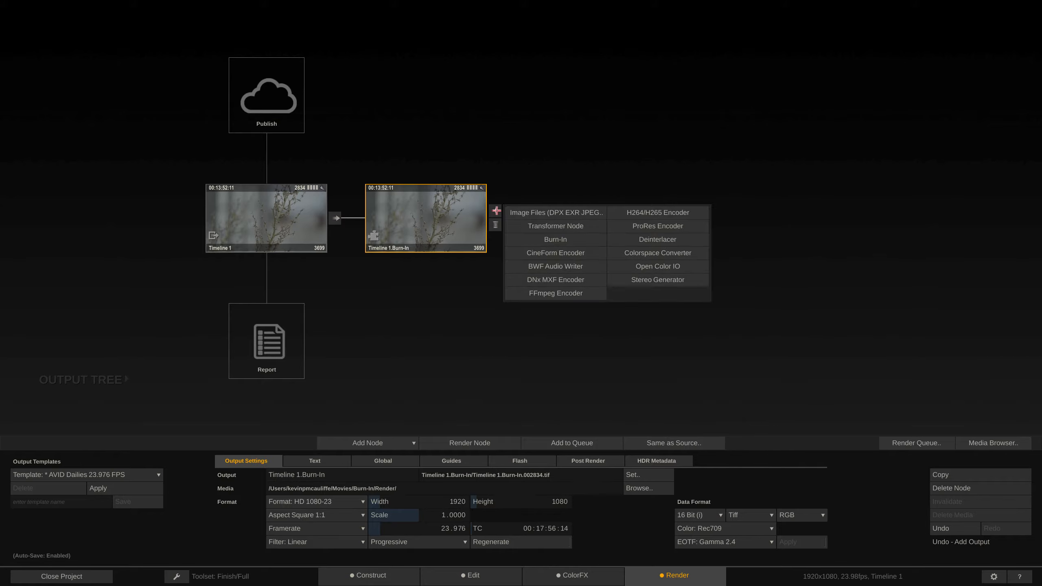
{"action": "left_click", "coordinate": [534, 240]}
{"action": "left_click", "coordinate": [655, 210]}
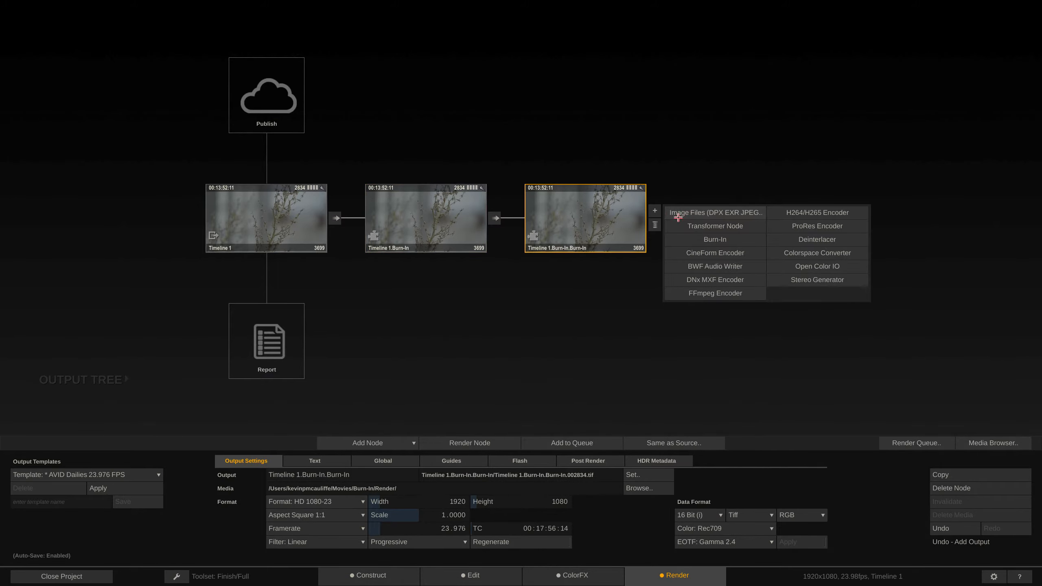
{"action": "left_click", "coordinate": [681, 240]}
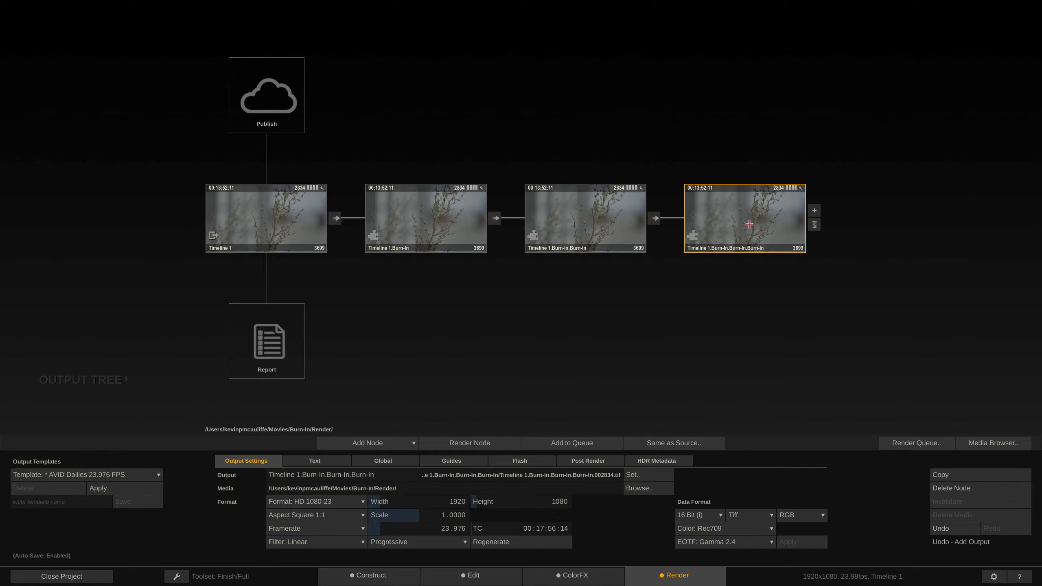
{"action": "left_click", "coordinate": [815, 225]}
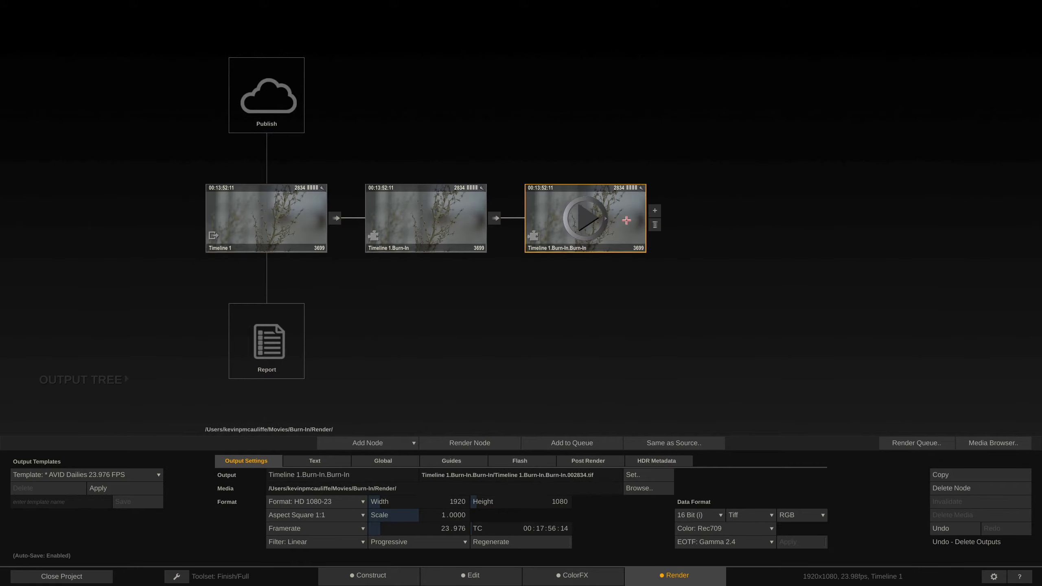
{"action": "left_click", "coordinate": [655, 224]}
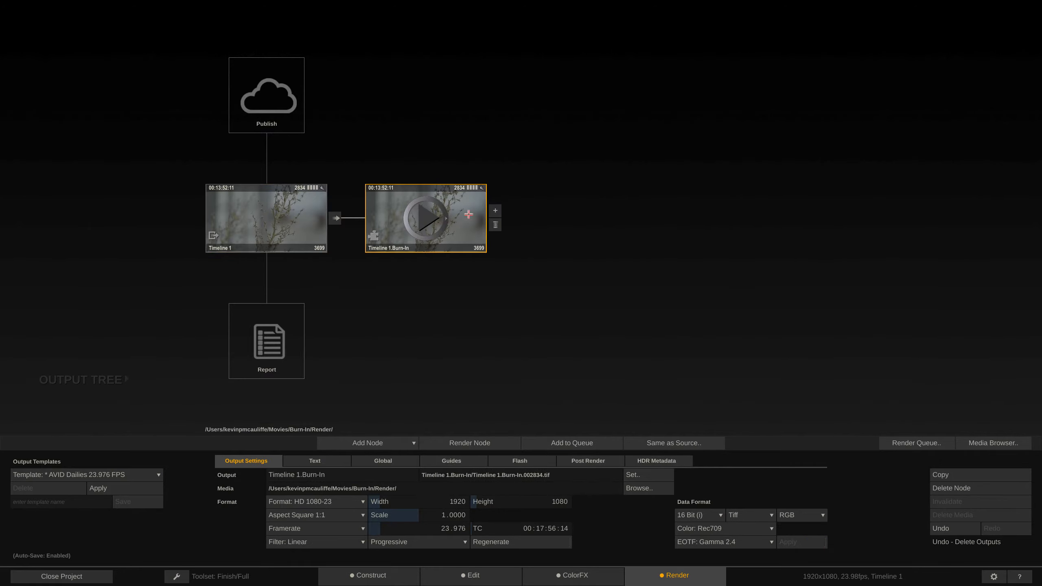
Rename the remaining Burn-In node's output as "BURN IN"
{"action": "triple_click", "coordinate": [361, 475]}
{"action": "type", "text": "BURN IN"}
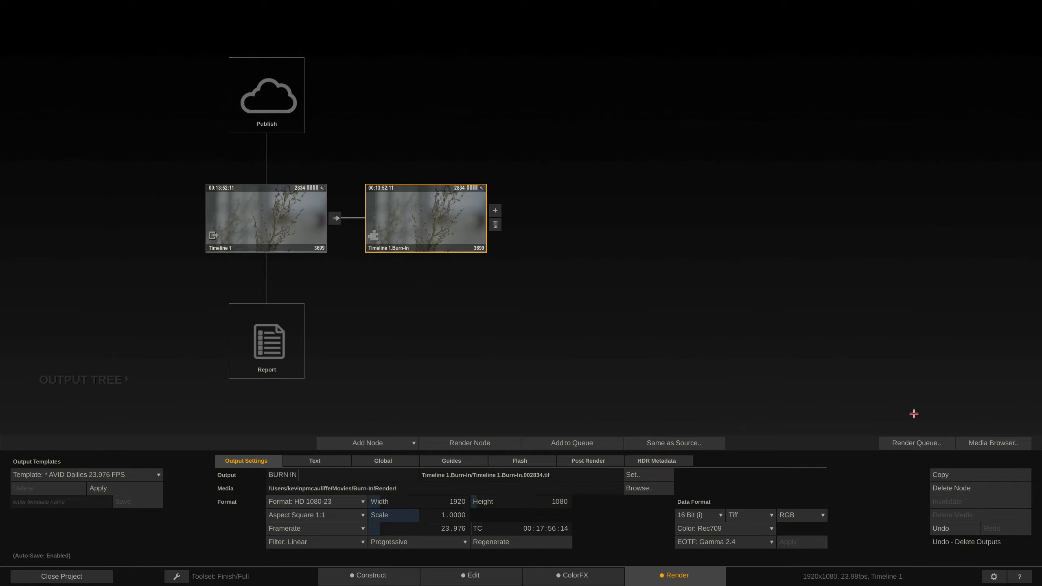
{"action": "key", "text": "Return"}
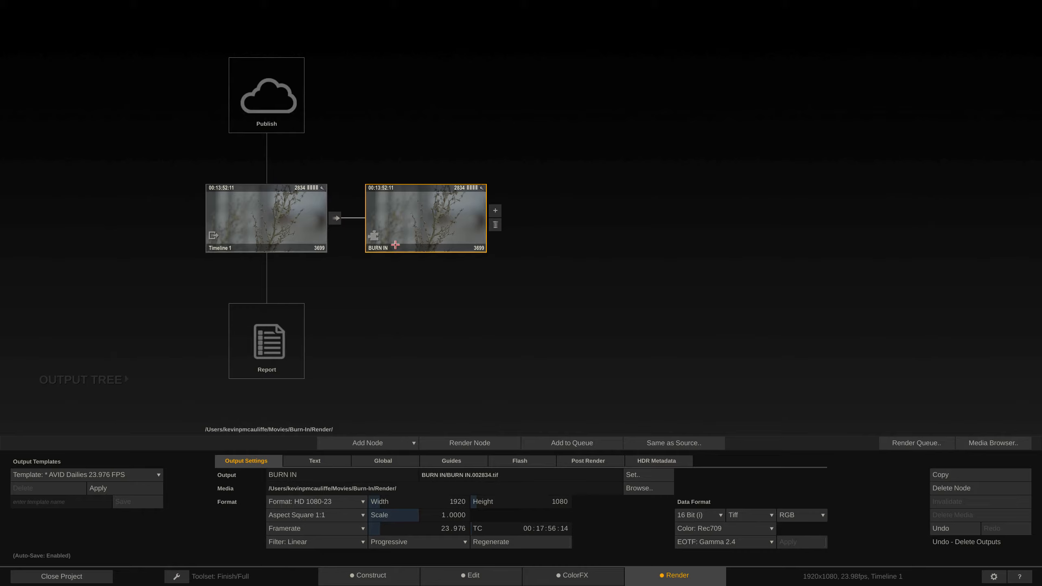
View the BURN IN node's settings over the full image, and return to the output tree
{"action": "mouse_move", "coordinate": [447, 226]}
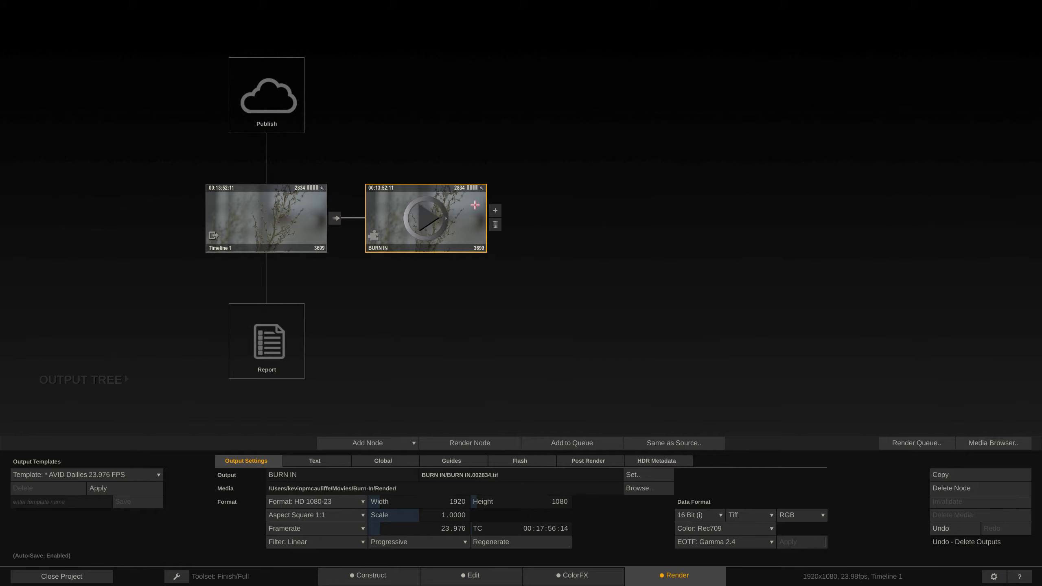
{"action": "left_click", "coordinate": [419, 216]}
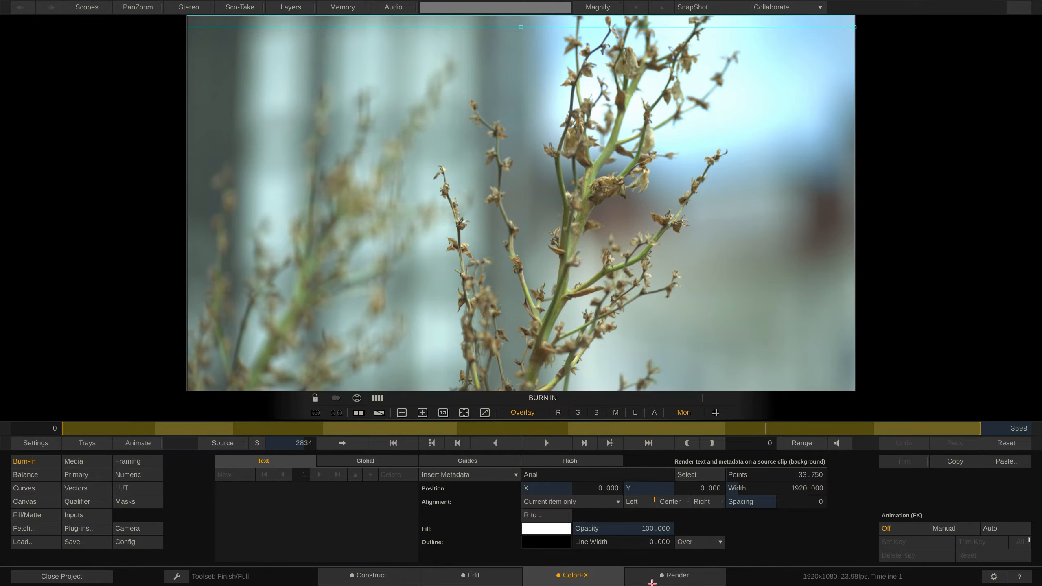
{"action": "left_click", "coordinate": [677, 576]}
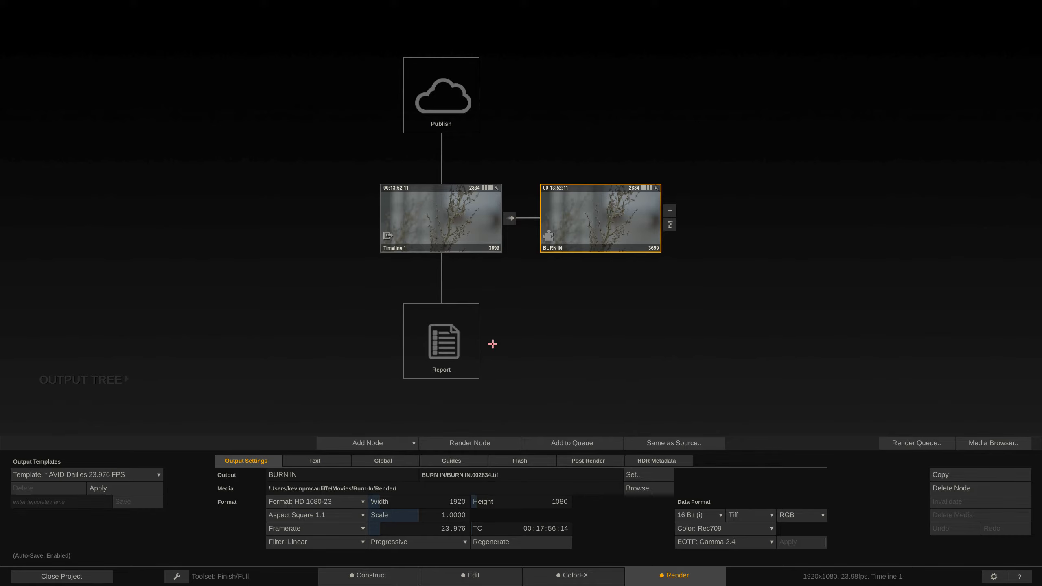
Look through the BURN IN node's text, global, guides, flash, post-render and HDR metadata settings in the output tree
{"action": "left_click", "coordinate": [324, 461]}
{"action": "left_click", "coordinate": [378, 460]}
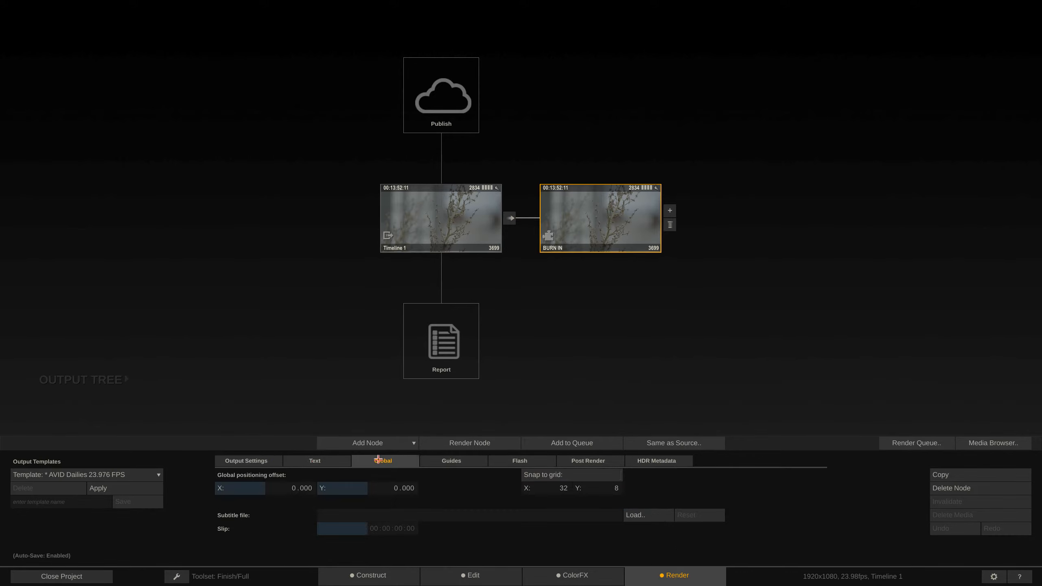
{"action": "left_click", "coordinate": [446, 461]}
{"action": "left_click", "coordinate": [518, 457]}
{"action": "left_click", "coordinate": [592, 457]}
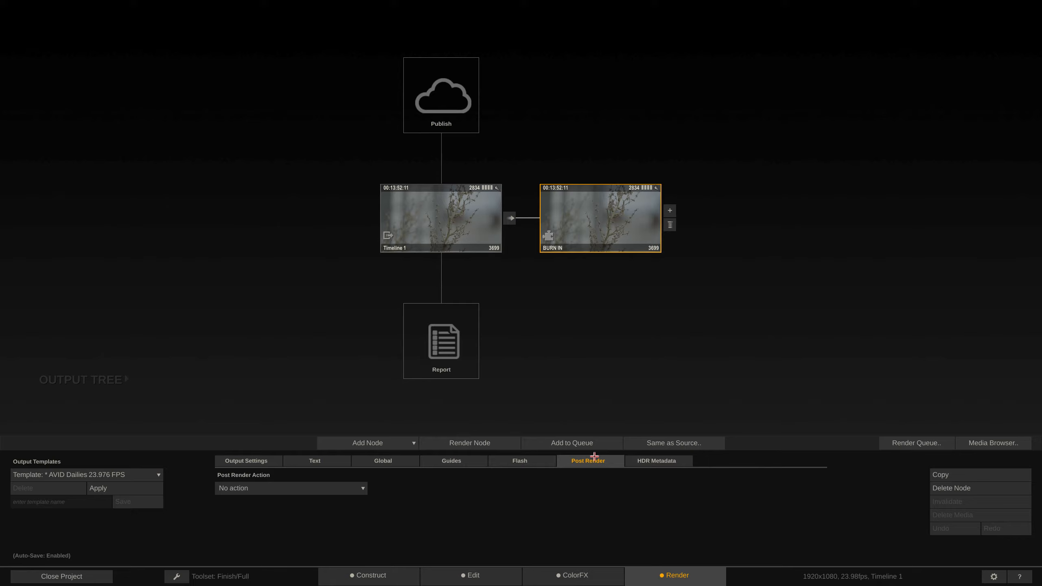
{"action": "left_click", "coordinate": [646, 462]}
{"action": "left_click", "coordinate": [328, 462]}
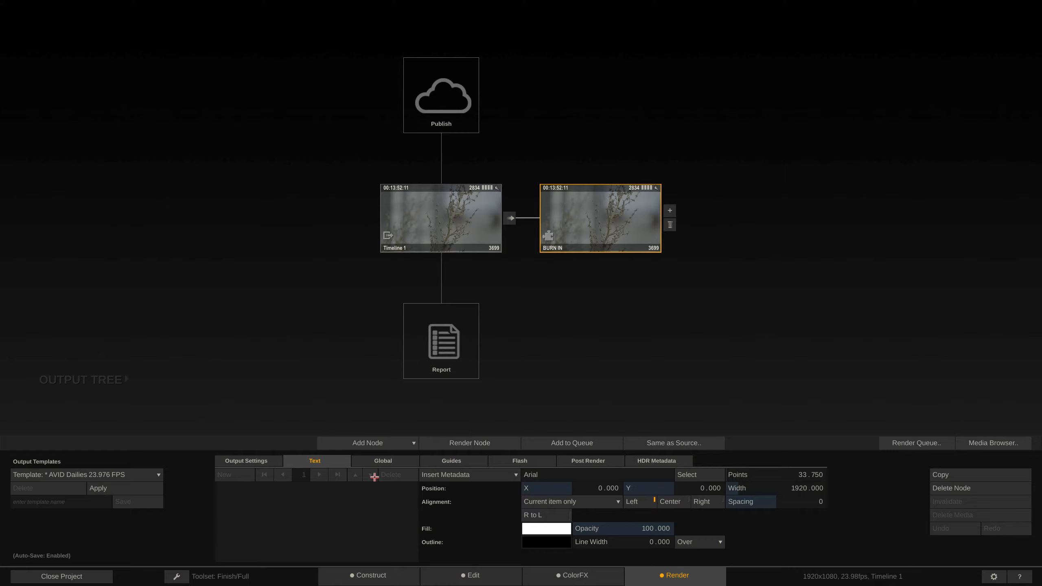
Open the BURN IN node over the image and insert the Source Name metadata as its first text item
{"action": "left_click", "coordinate": [600, 226]}
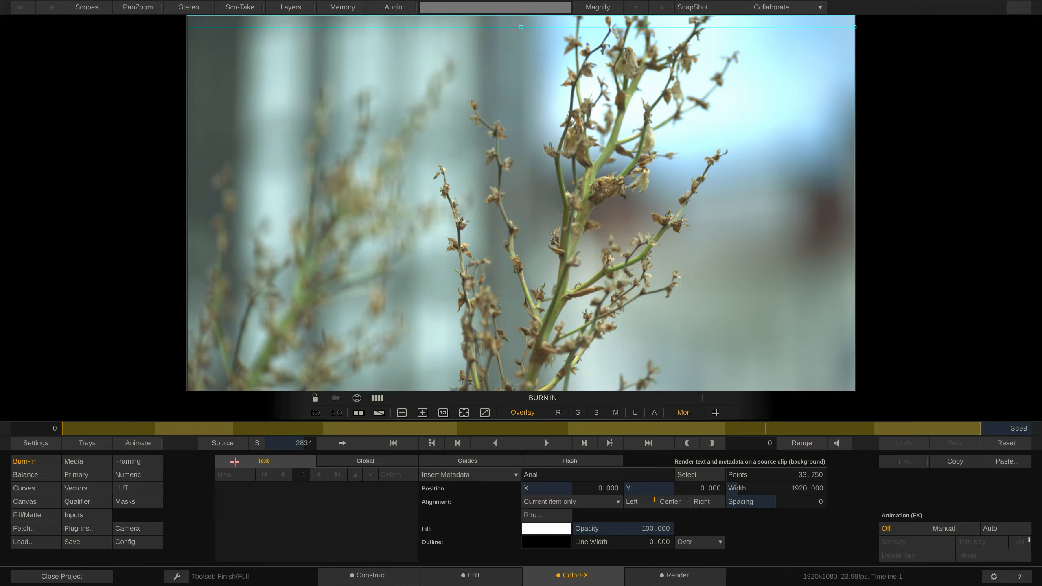
{"action": "left_click", "coordinate": [497, 477]}
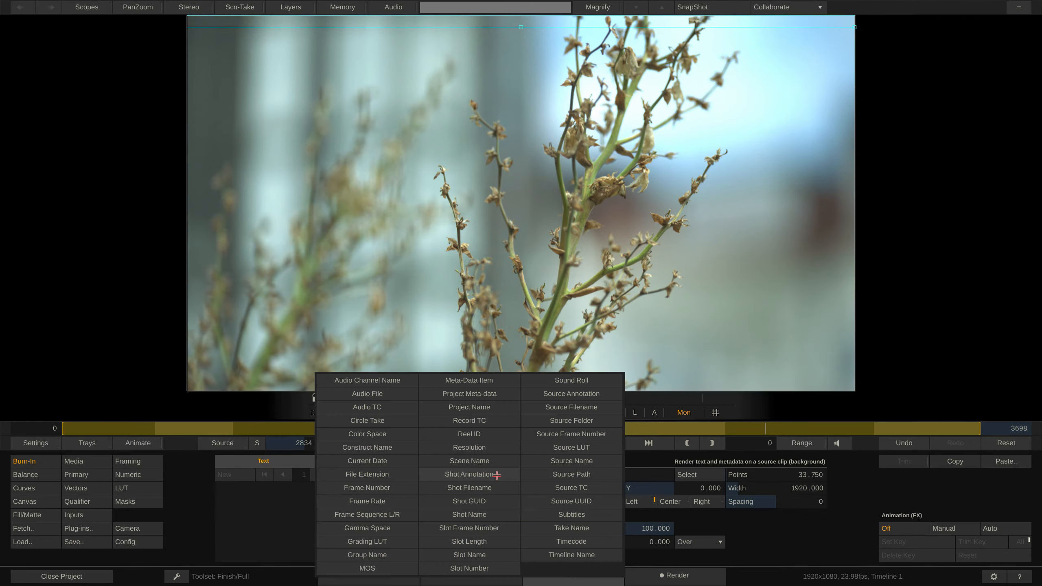
{"action": "left_click", "coordinate": [579, 460]}
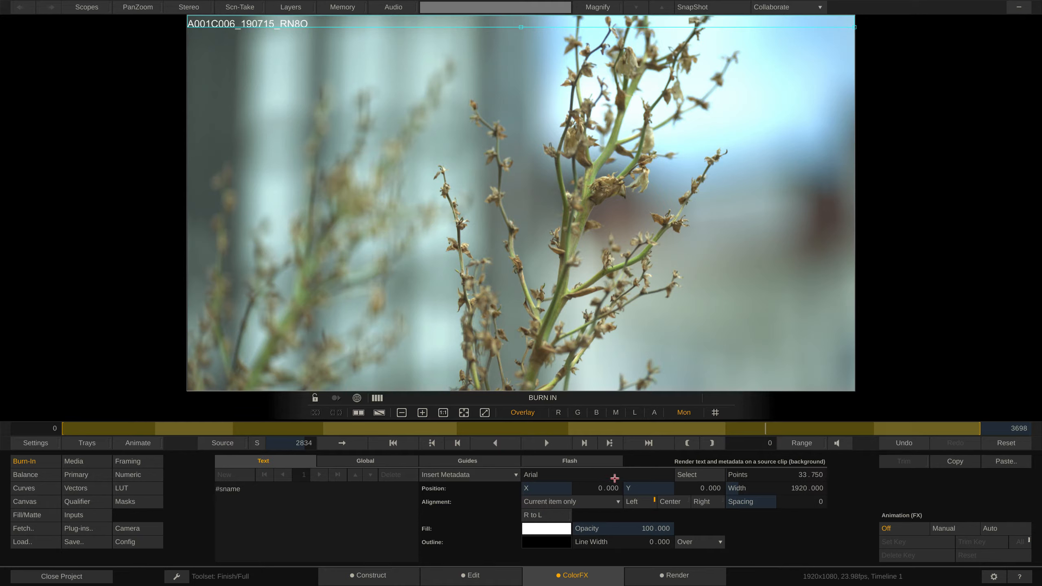
View the font choices for the source name text, and try changing its point size and X position, undoing both changes
{"action": "left_click", "coordinate": [681, 475]}
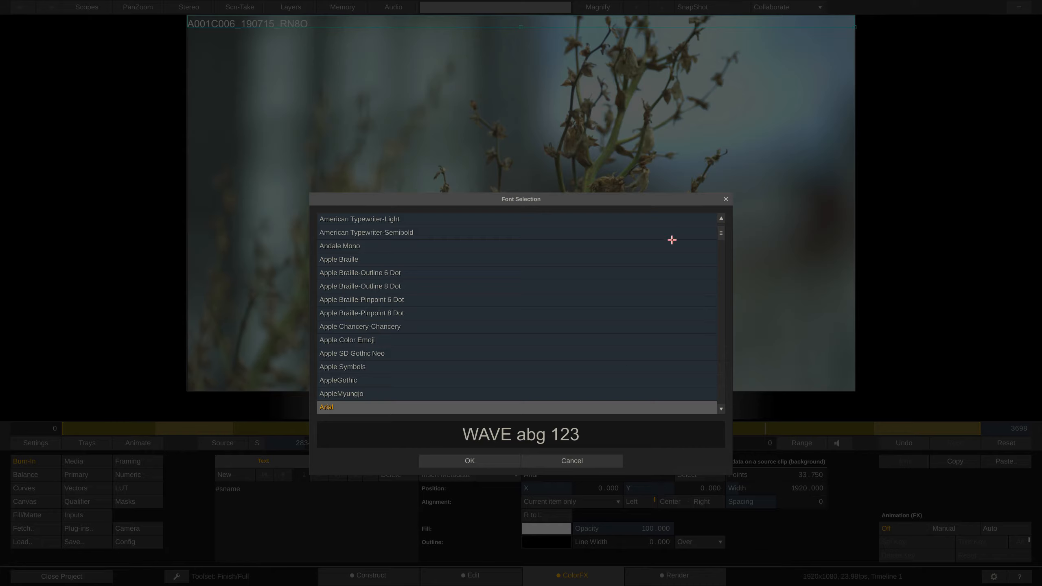
{"action": "left_click", "coordinate": [726, 199]}
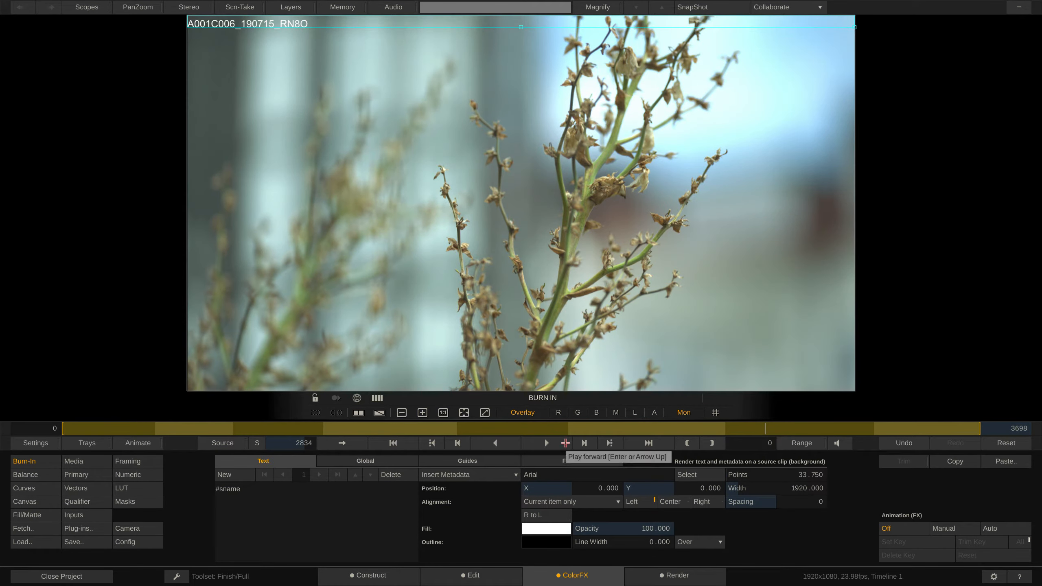
{"action": "left_click_drag", "start_coordinate": [793, 475], "coordinate": [807, 470]}
{"action": "key", "text": "ctrl+z"}
{"action": "left_click_drag", "start_coordinate": [602, 492], "coordinate": [610, 487]}
{"action": "key", "text": "ctrl+z"}
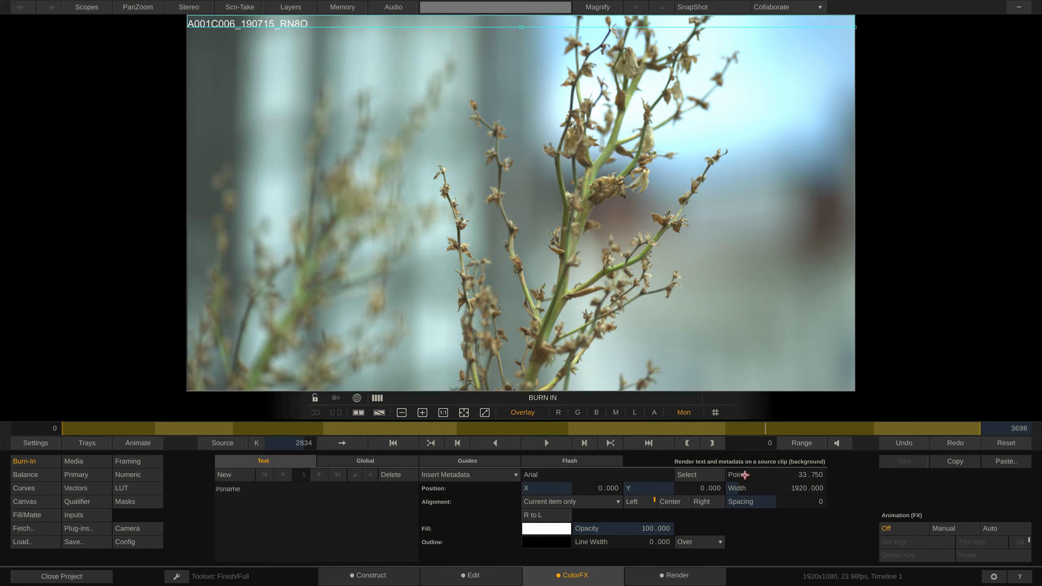
Try center and right alignment on the source name text, and set it back to left alignment
{"action": "left_click", "coordinate": [668, 502]}
{"action": "left_click", "coordinate": [702, 502]}
{"action": "left_click", "coordinate": [670, 502]}
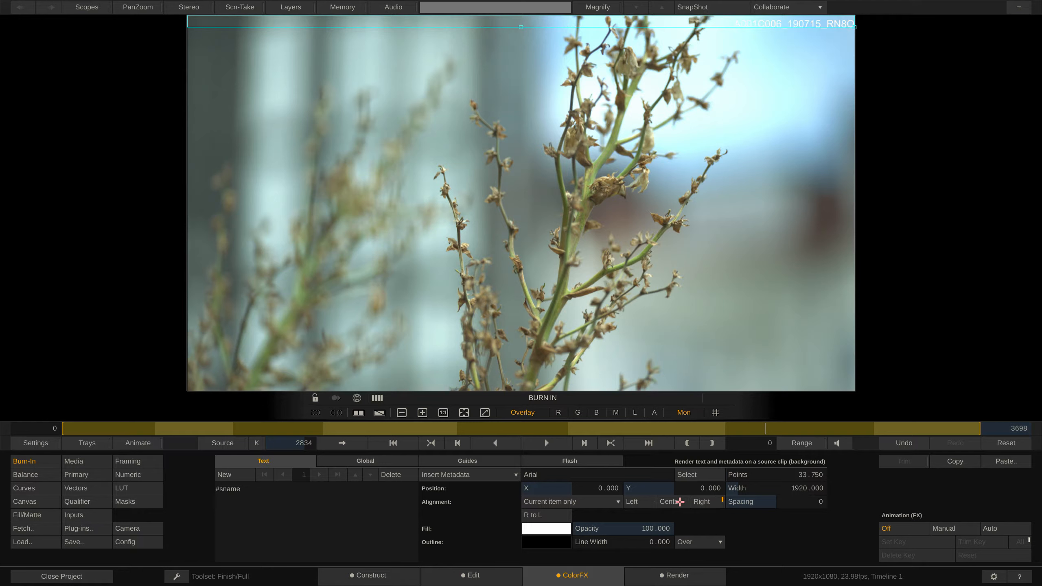
{"action": "left_click", "coordinate": [638, 502]}
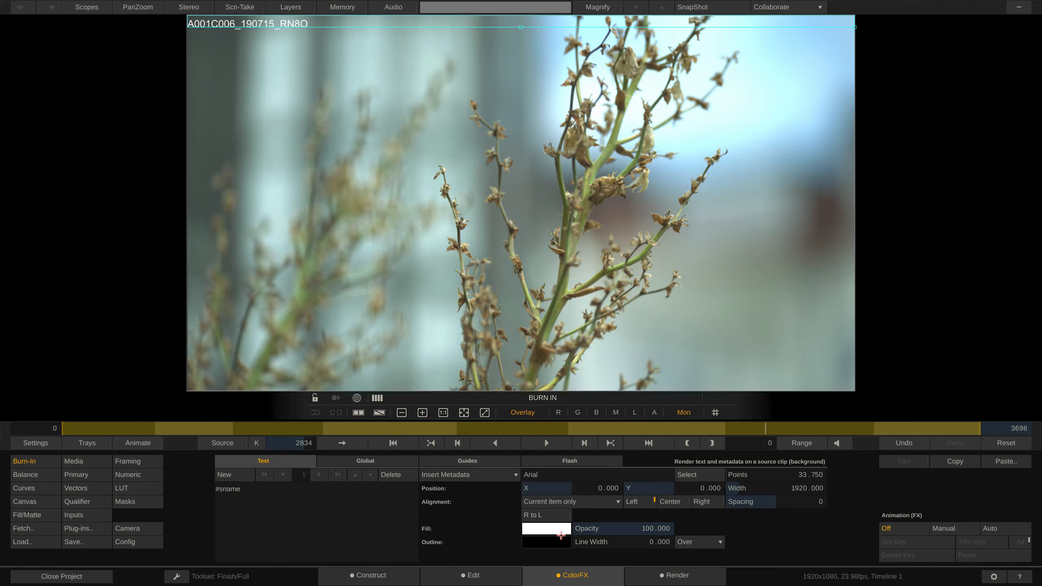
Try an outline on the source name text, set it to draw Under the fill, and set its line width to 0
{"action": "mouse_move", "coordinate": [655, 544]}
{"action": "left_mouse_down"}
{"action": "mouse_move", "coordinate": [647, 534]}
{"action": "mouse_move", "coordinate": [659, 540]}
{"action": "left_mouse_up"}
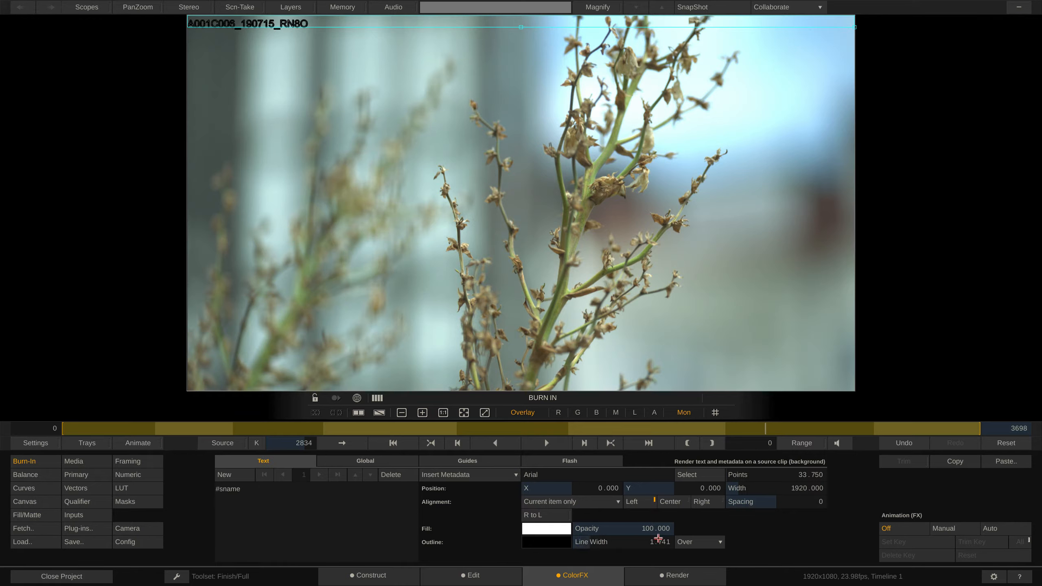
{"action": "left_click", "coordinate": [688, 542]}
{"action": "left_click", "coordinate": [700, 553]}
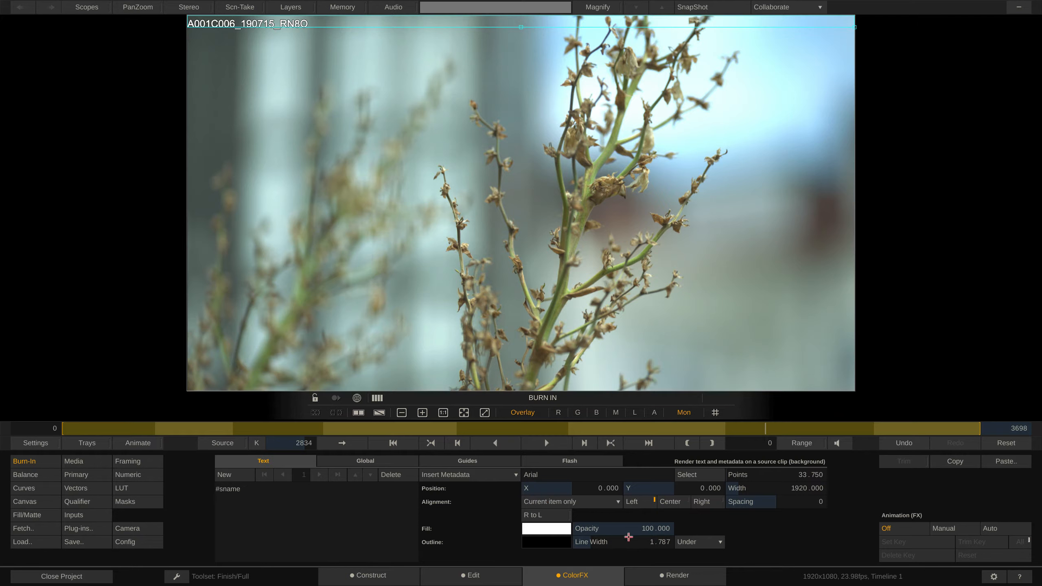
{"action": "left_click", "coordinate": [656, 540]}
{"action": "type", "text": "0"}
{"action": "key", "text": "Return"}
Try adding the Source TC metadata after the source name in the same text item, and remove it again
{"action": "left_click", "coordinate": [479, 475]}
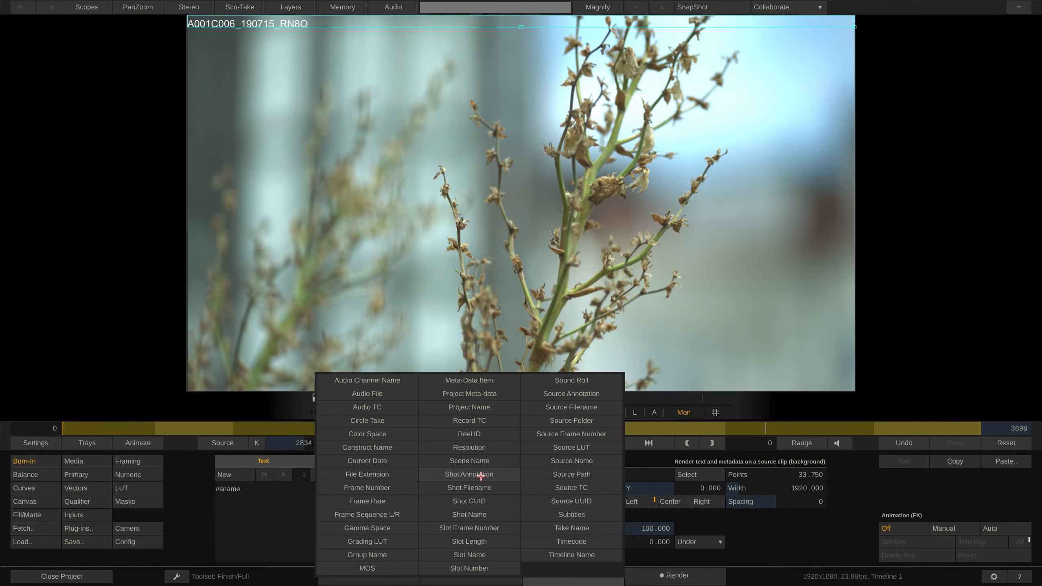
{"action": "left_click", "coordinate": [579, 488]}
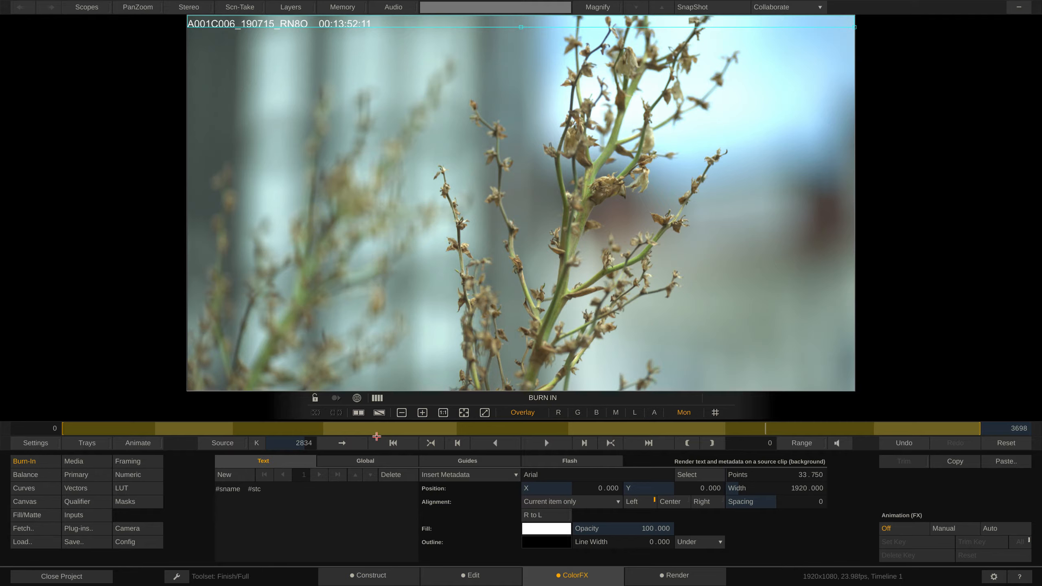
{"action": "double_click", "coordinate": [259, 488]}
{"action": "key", "text": "BackSpace"}
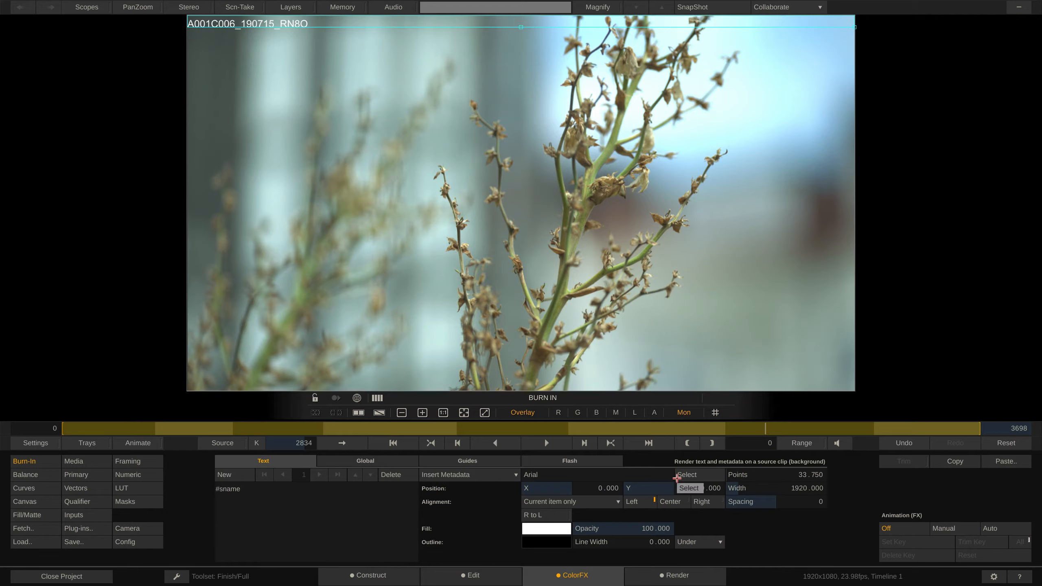
Prefix the source name metadata in the first text item with the label "Source's Name - "
{"action": "type", "text": "Source's Nam"}
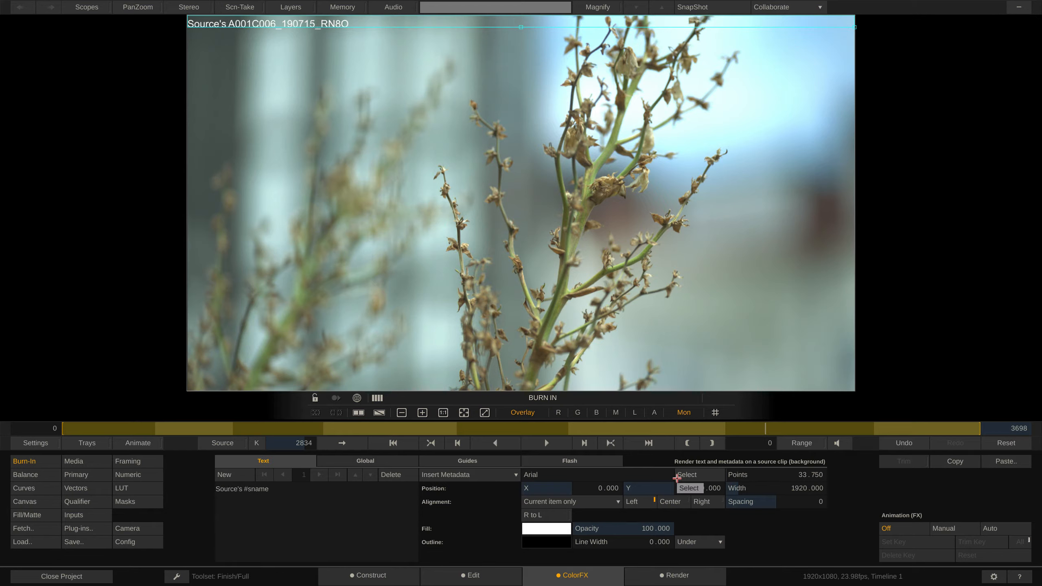
{"action": "type", "text": "e -"}
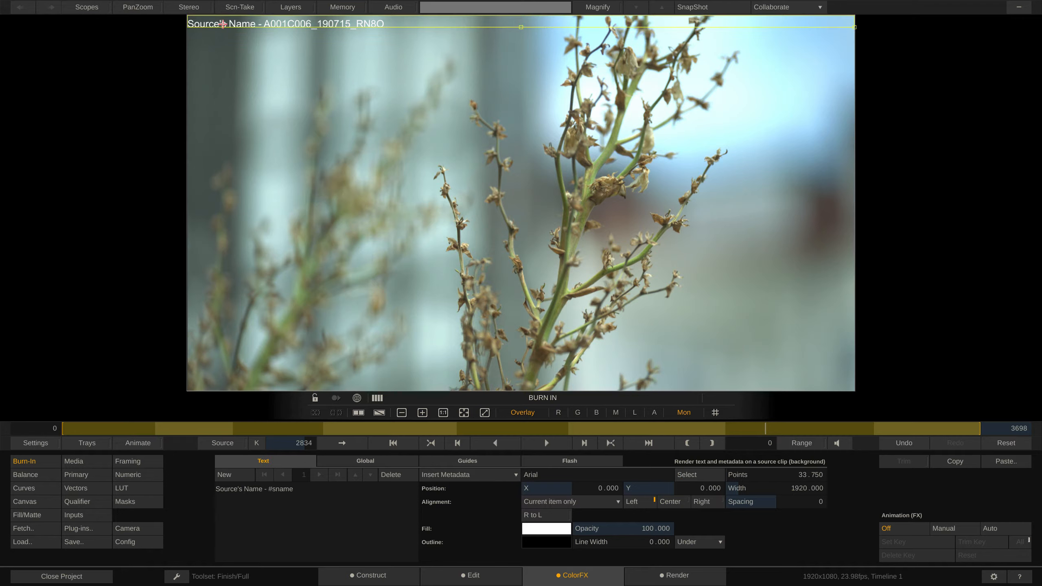
{"action": "left_click", "coordinate": [262, 488]}
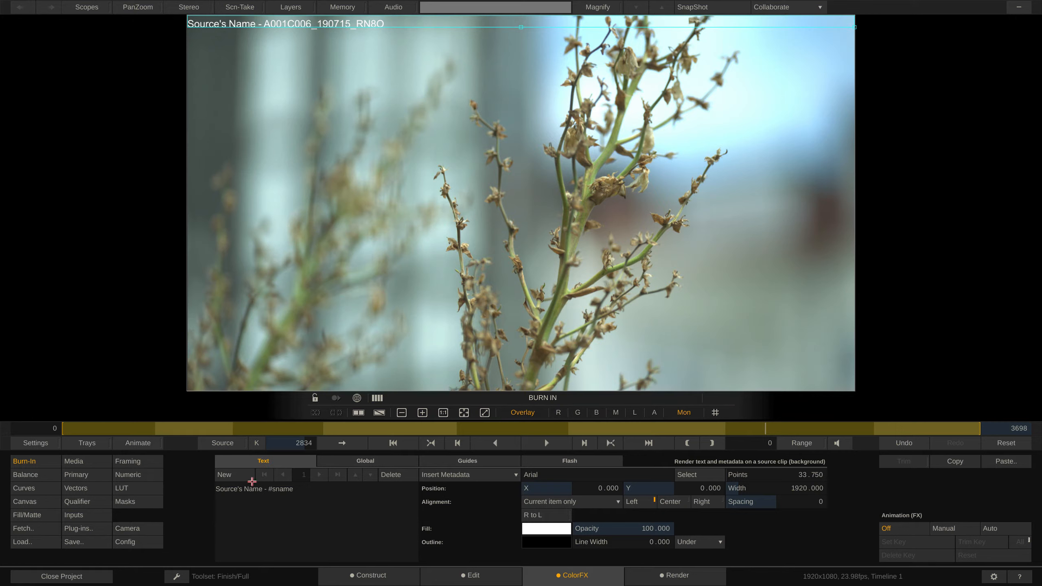
Add a second text item reading "Source's Timecode - " and set its Y position to 0
{"action": "left_click", "coordinate": [228, 475]}
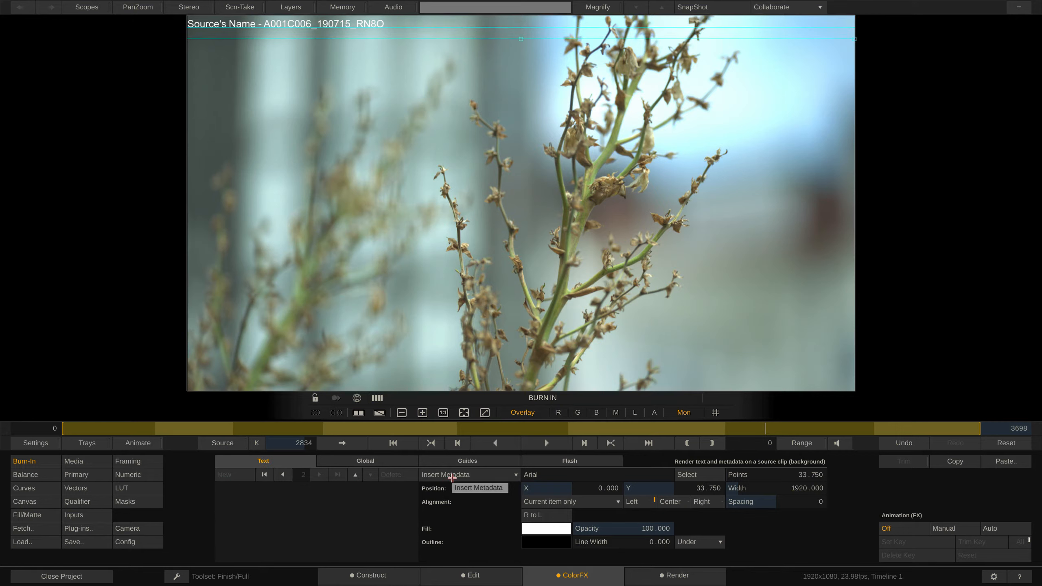
{"action": "type", "text": "Source's Timecode"}
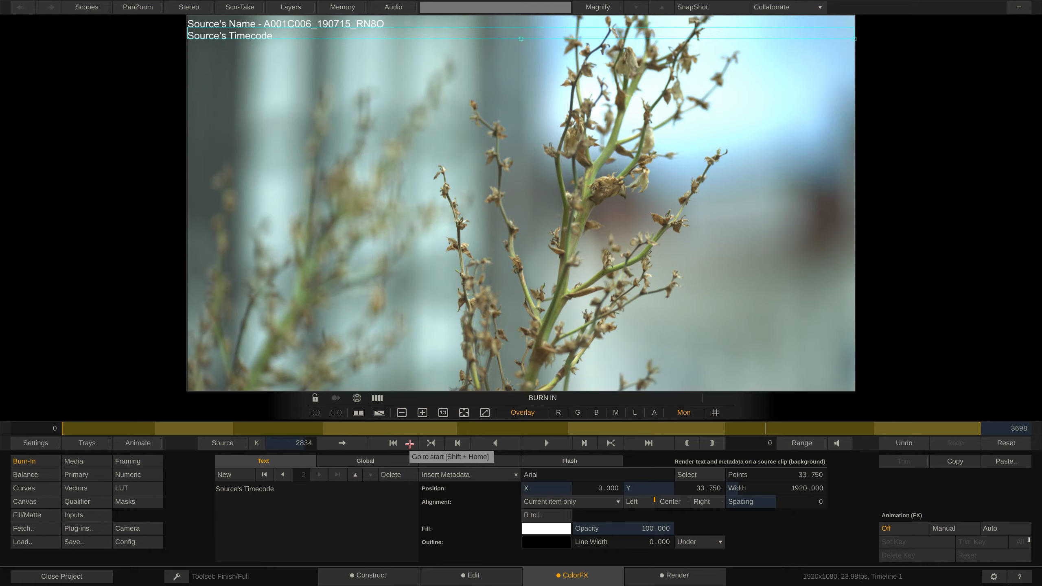
{"action": "left_click", "coordinate": [697, 489]}
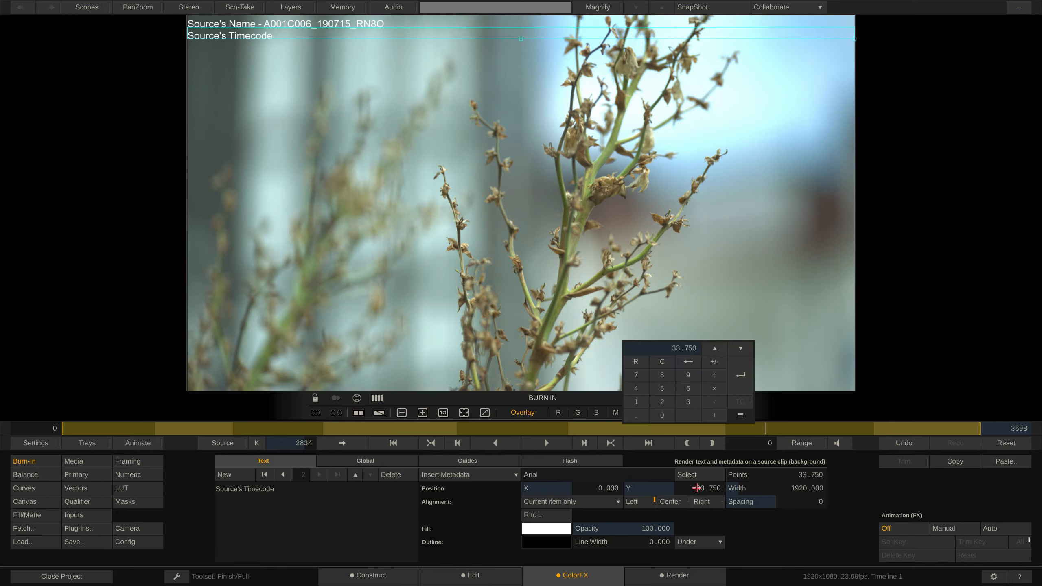
{"action": "type", "text": "0"}
{"action": "key", "text": "Return"}
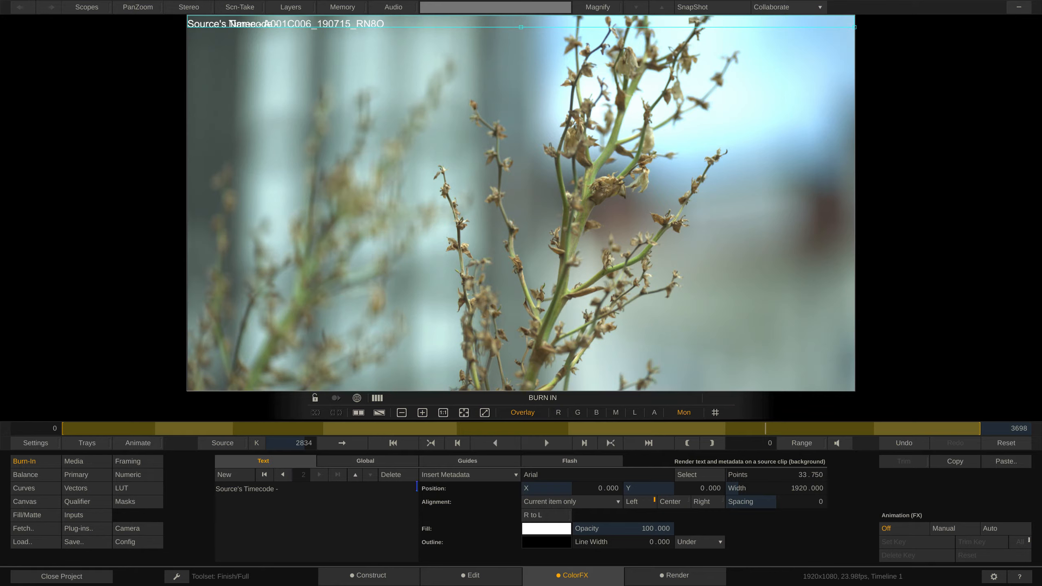
Insert the Source TC metadata after the "Source's Timecode - " label and center-align the item
{"action": "left_click", "coordinate": [456, 476]}
{"action": "left_click", "coordinate": [570, 487]}
{"action": "left_click", "coordinate": [673, 502]}
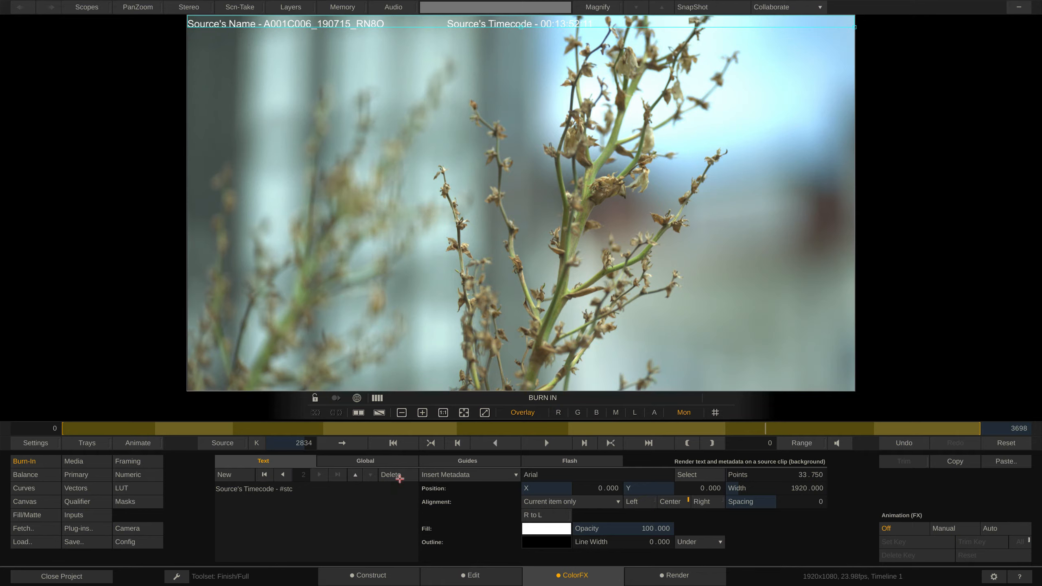
Try shifting all burn-in text with the global X and Y positioning offsets, returning each to 0
{"action": "left_click", "coordinate": [404, 463]}
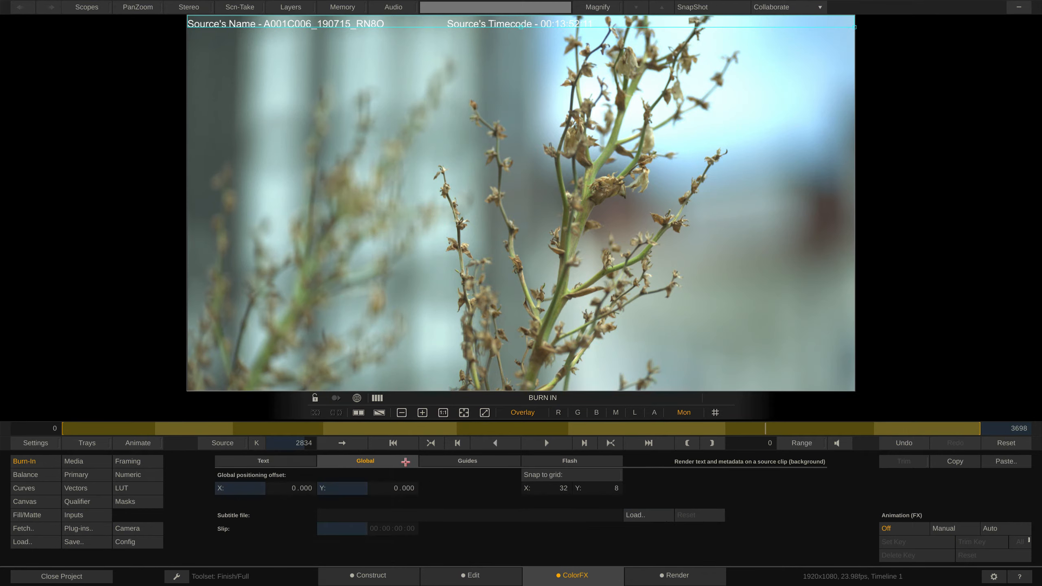
{"action": "mouse_move", "coordinate": [311, 489]}
{"action": "left_mouse_down"}
{"action": "mouse_move", "coordinate": [297, 488]}
{"action": "mouse_move", "coordinate": [306, 492]}
{"action": "left_mouse_up"}
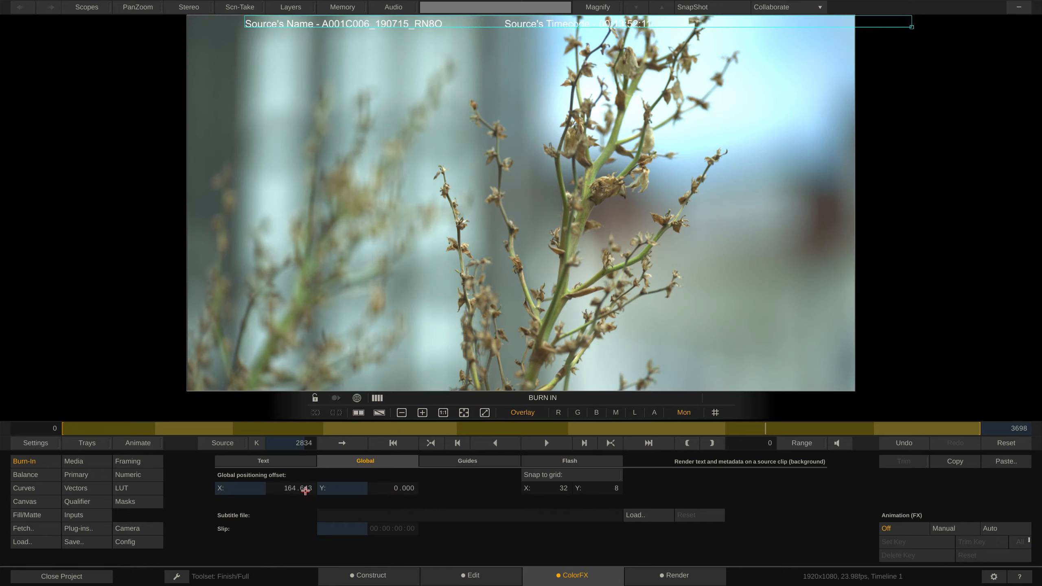
{"action": "key", "text": "ctrl+z"}
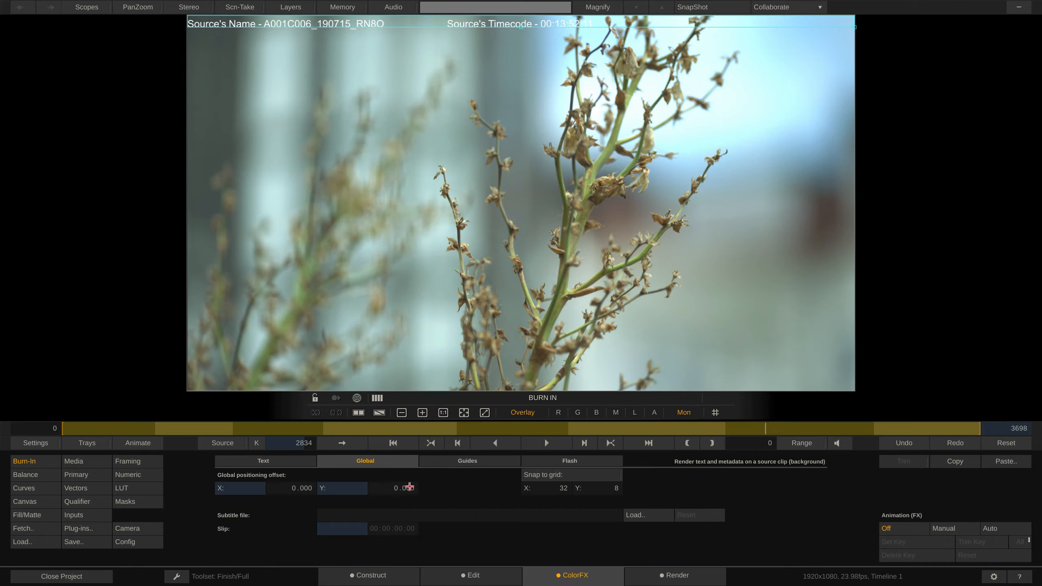
{"action": "mouse_move", "coordinate": [406, 488]}
{"action": "left_mouse_down"}
{"action": "mouse_move", "coordinate": [395, 488]}
{"action": "mouse_move", "coordinate": [407, 489]}
{"action": "left_mouse_up"}
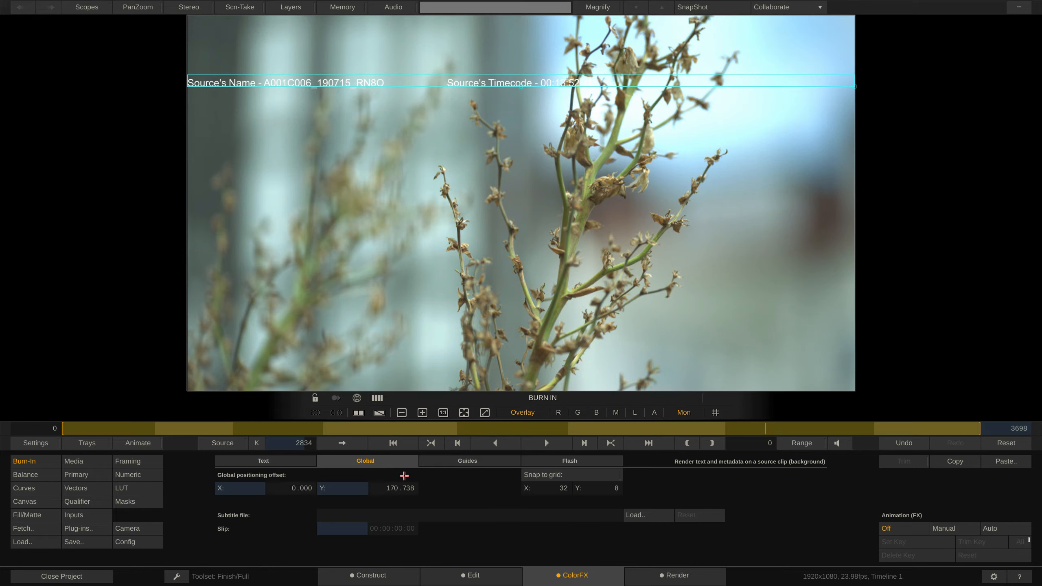
{"action": "left_click", "coordinate": [401, 488]}
{"action": "type", "text": "0"}
{"action": "key", "text": "Return"}
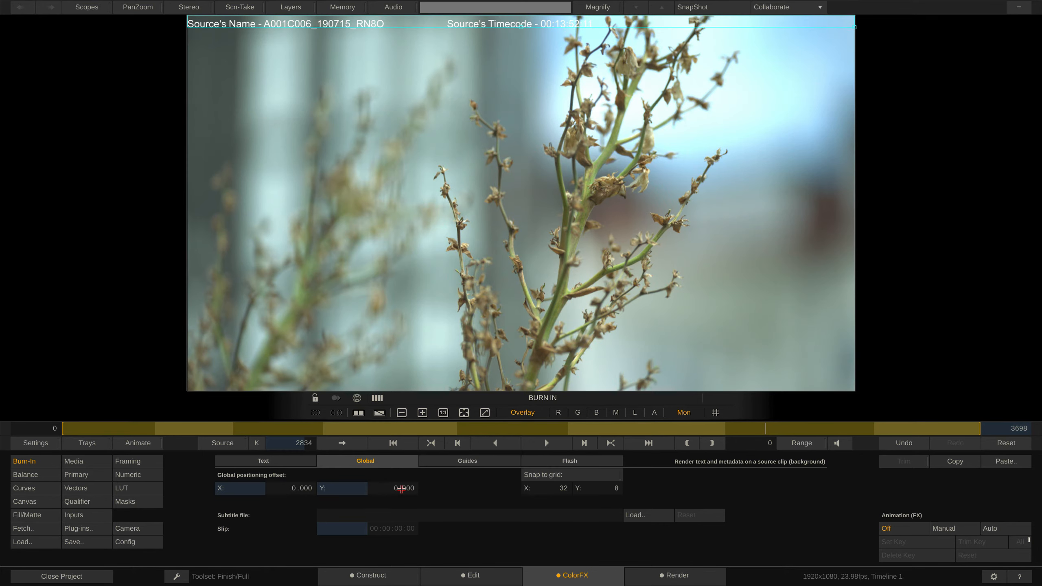
Render 2.35:1 Cinema-Scope guides with blanking enabled, and try the guide outline, turning it off again
{"action": "left_click", "coordinate": [464, 462]}
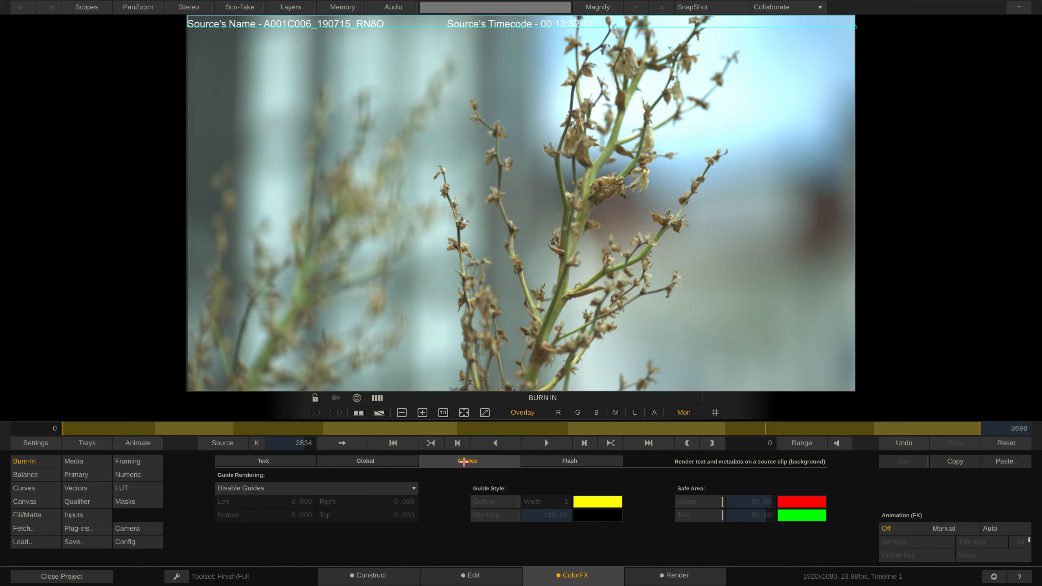
{"action": "left_click", "coordinate": [413, 488]}
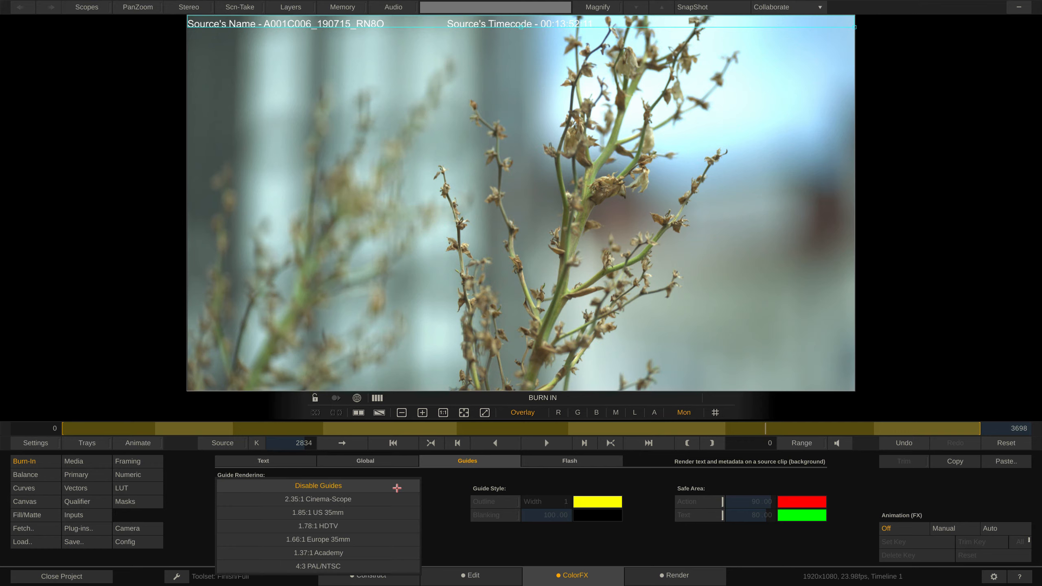
{"action": "left_click", "coordinate": [339, 499]}
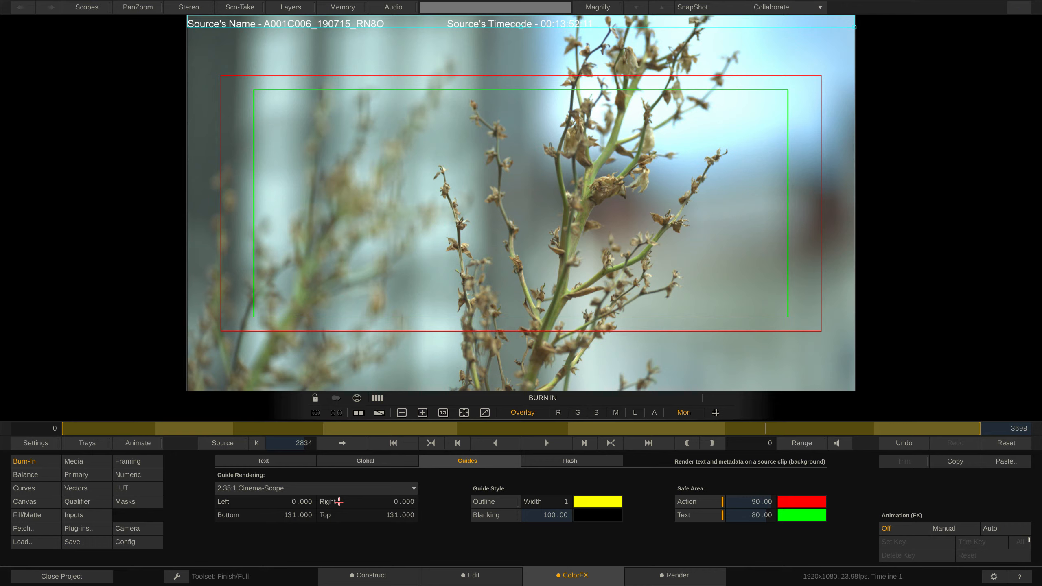
{"action": "left_click", "coordinate": [489, 516]}
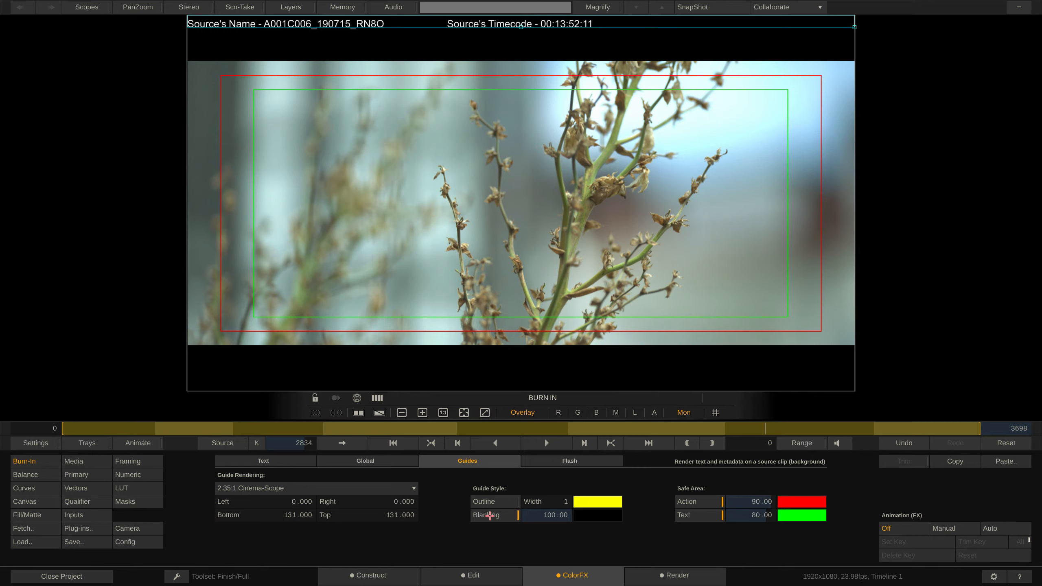
{"action": "left_click", "coordinate": [492, 501]}
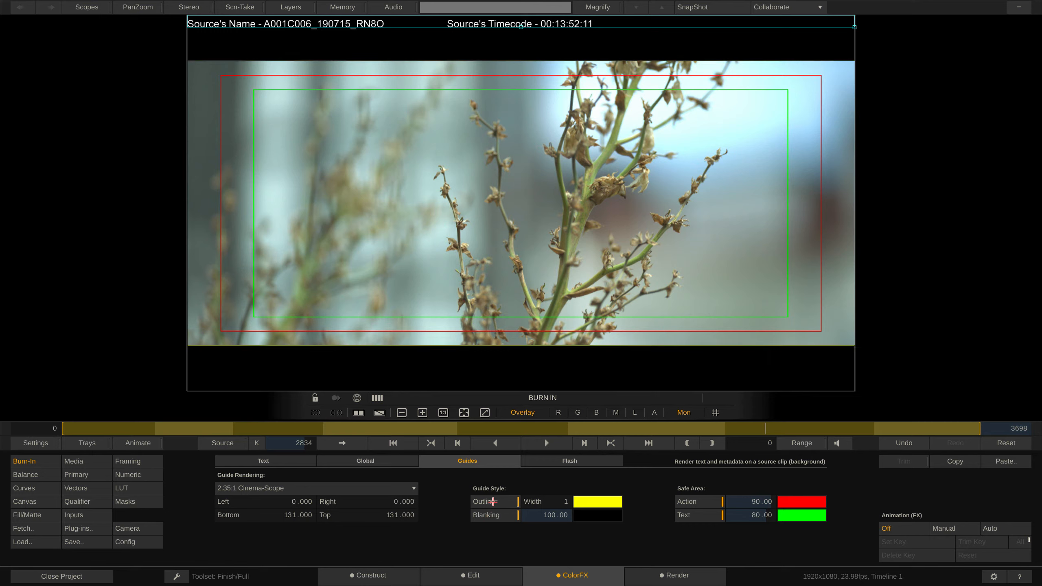
{"action": "left_click", "coordinate": [493, 502]}
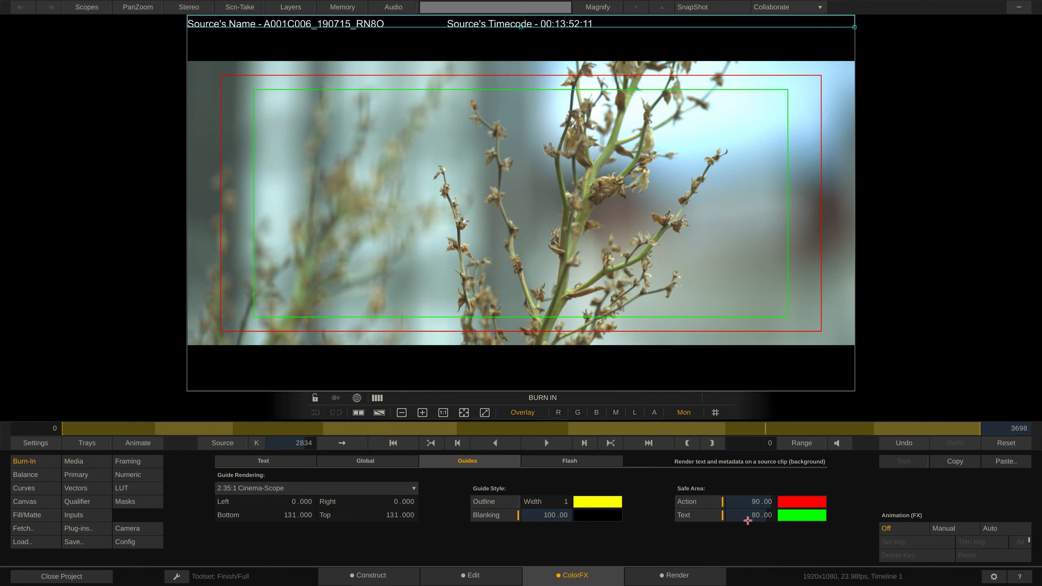
Try lowering the bottom guide value to 0, and restore the 2.35:1 Cinema-Scope preset with blanking enabled
{"action": "left_click", "coordinate": [404, 489]}
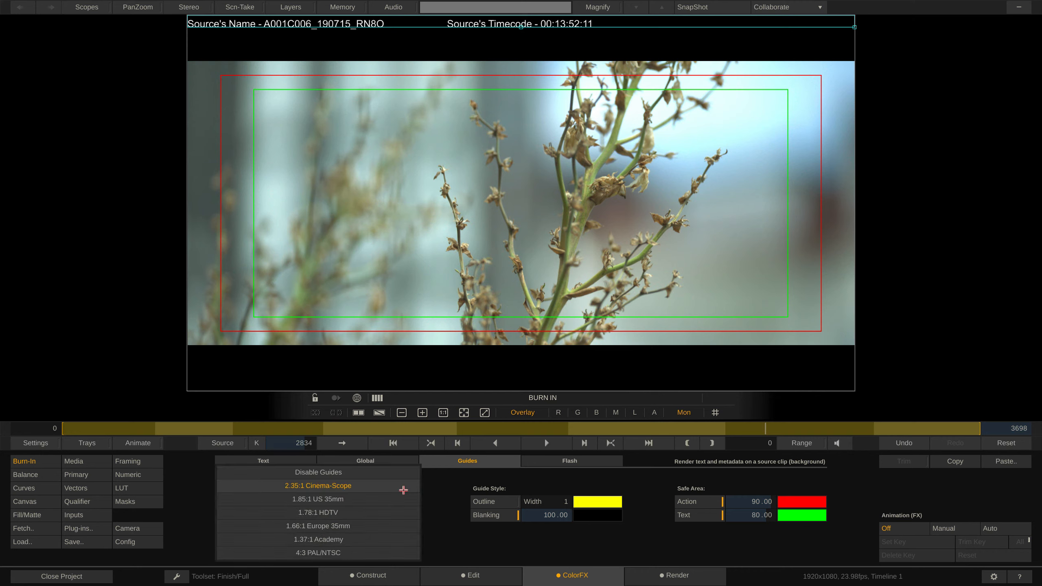
{"action": "left_click", "coordinate": [433, 488]}
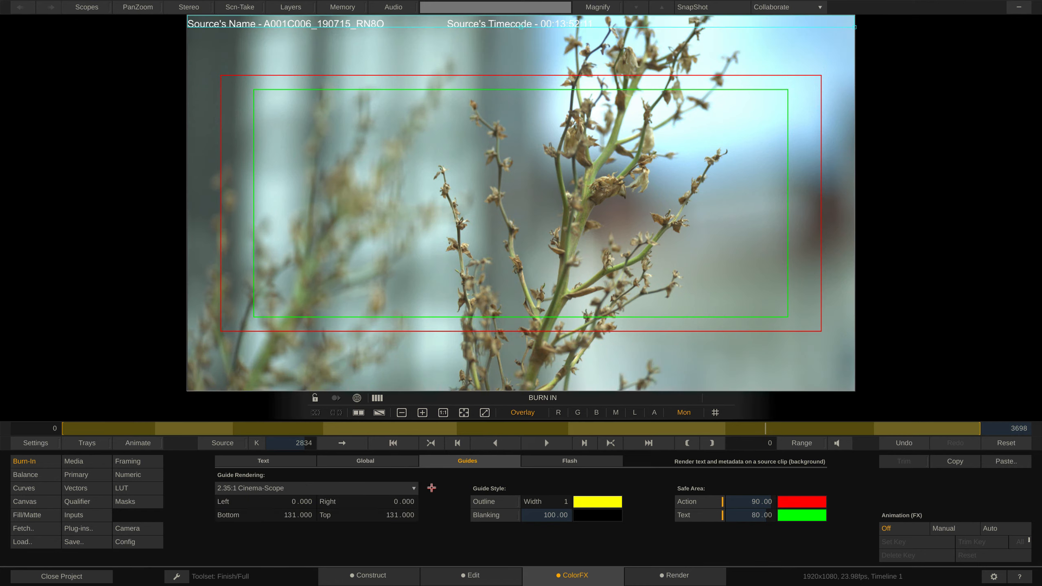
{"action": "left_click", "coordinate": [484, 518]}
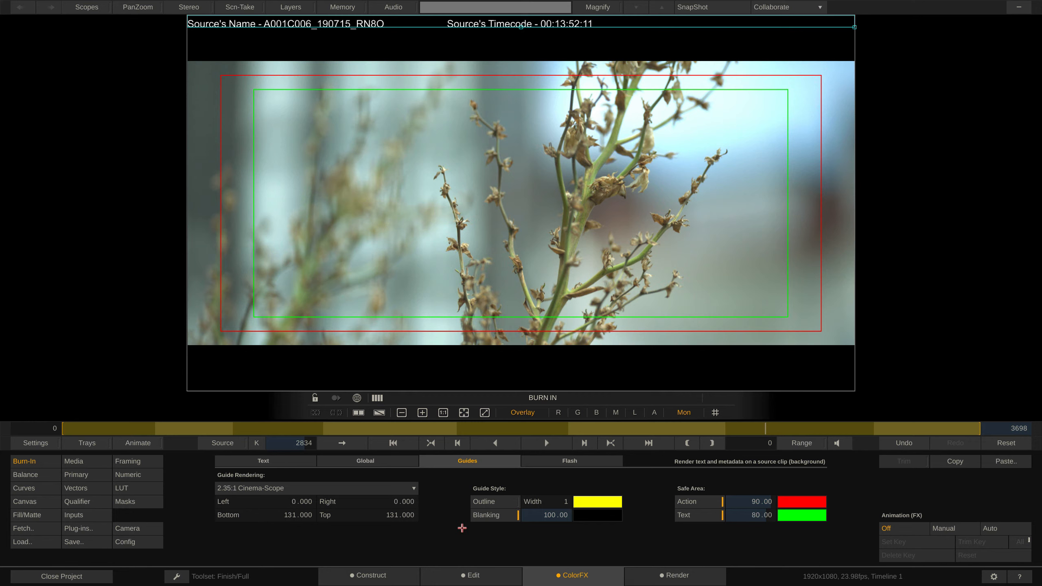
{"action": "left_click_drag", "start_coordinate": [304, 517], "coordinate": [291, 516]}
{"action": "left_click", "coordinate": [292, 516]}
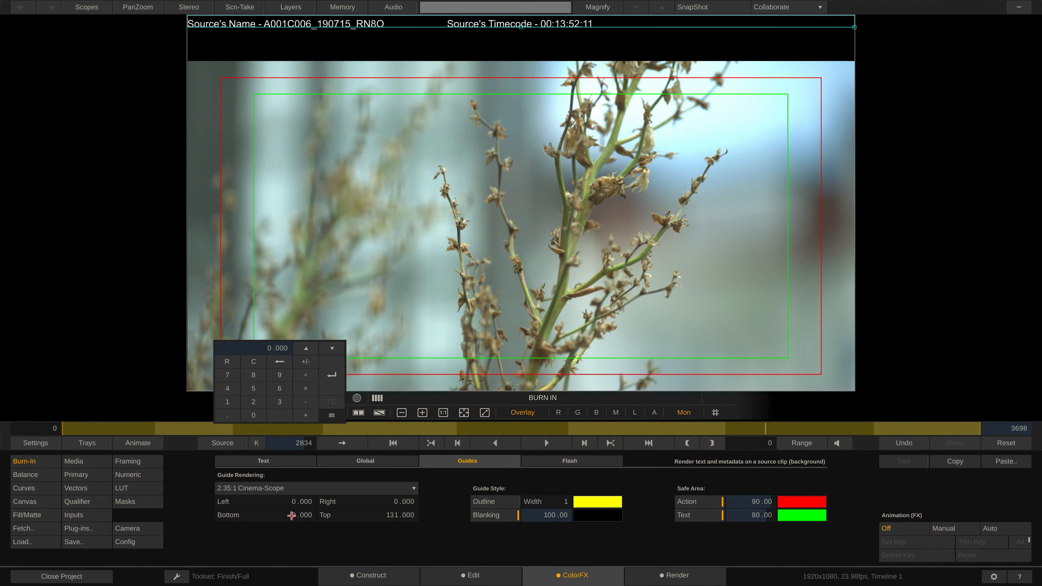
{"action": "left_click", "coordinate": [410, 491]}
{"action": "left_click", "coordinate": [386, 487]}
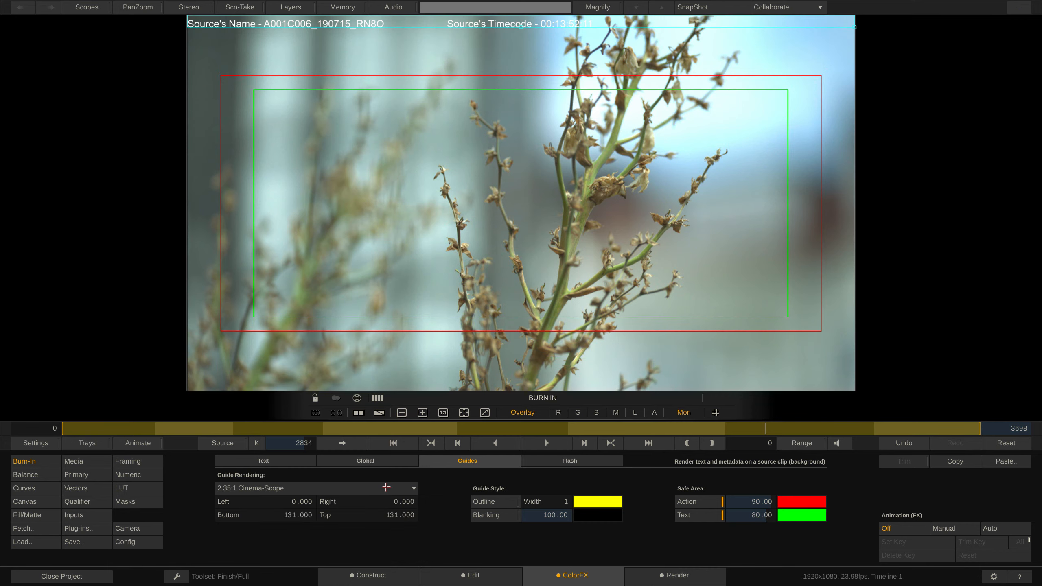
{"action": "left_click", "coordinate": [506, 515]}
Try setting the bottom guide value to 200, and return the guides to the 2.35:1 Cinema-Scope preset
{"action": "left_click", "coordinate": [291, 516]}
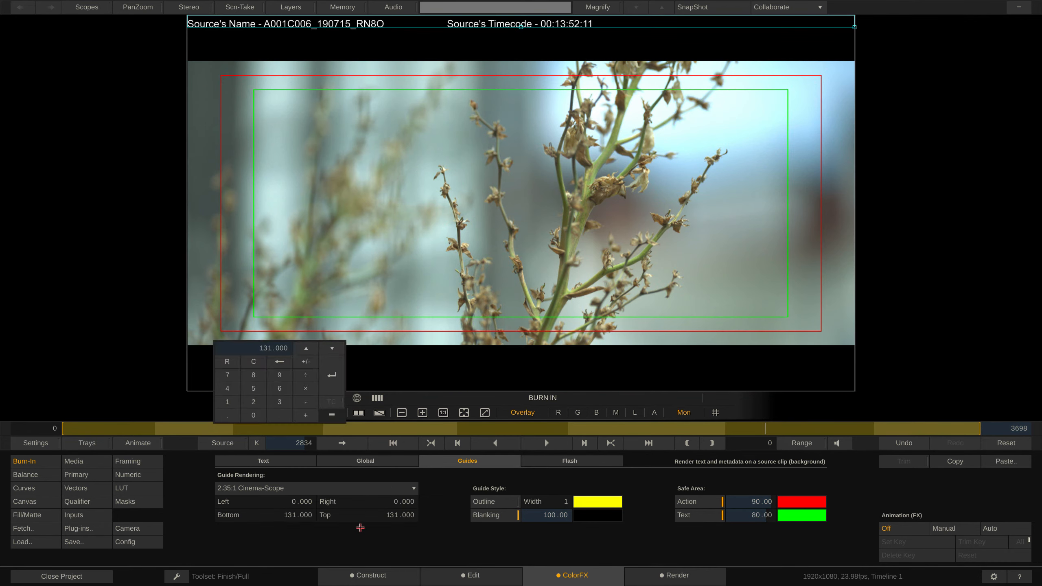
{"action": "type", "text": "200"}
{"action": "key", "text": "Return"}
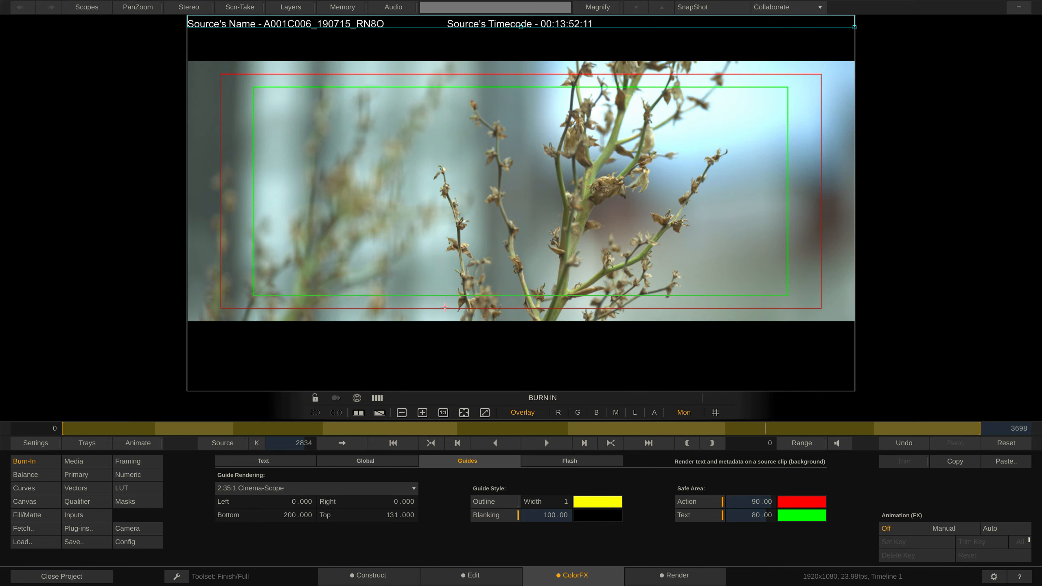
{"action": "left_click", "coordinate": [368, 489]}
{"action": "left_click", "coordinate": [368, 488]}
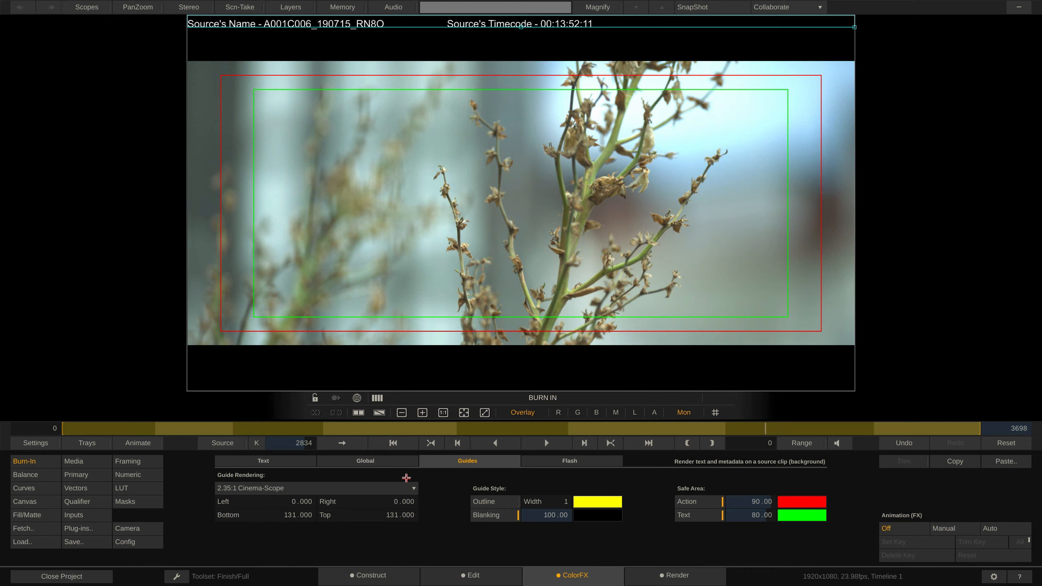
Set both the start and end flash durations of the burn-in to 90 frames
{"action": "left_click", "coordinate": [573, 462]}
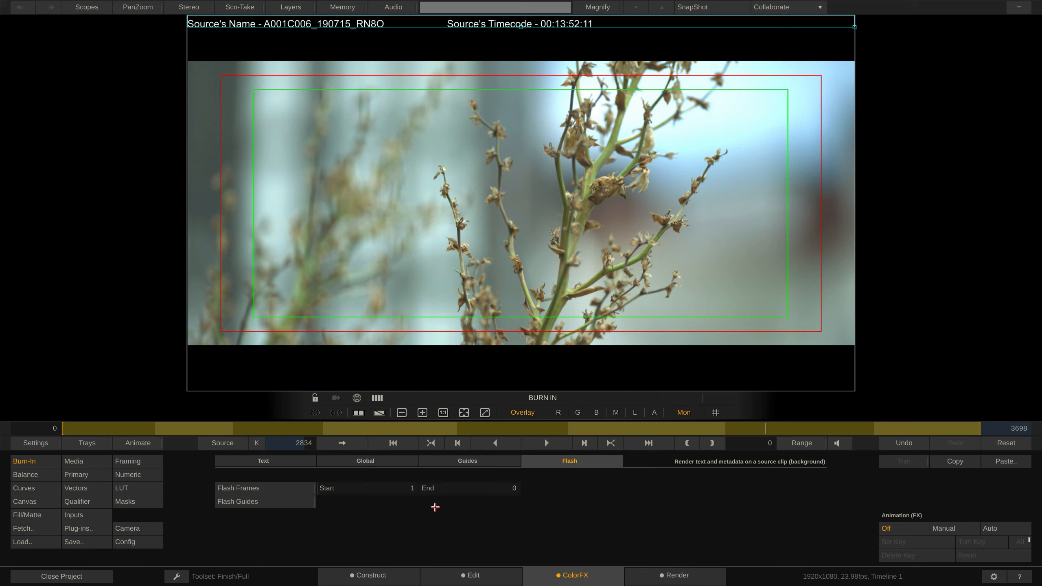
{"action": "left_click", "coordinate": [409, 490]}
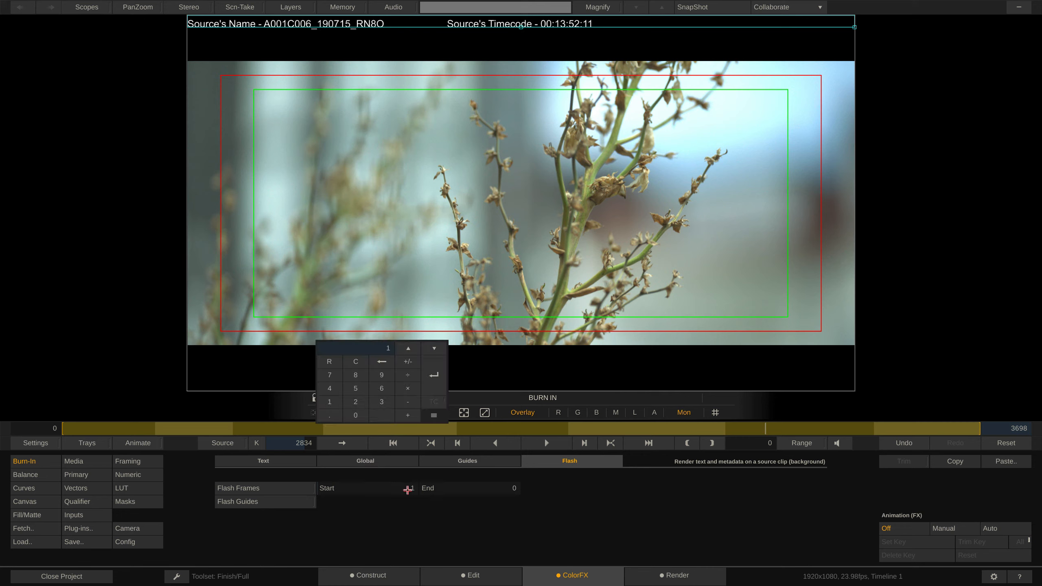
{"action": "type", "text": "90"}
{"action": "key", "text": "Return"}
{"action": "left_click", "coordinate": [503, 491]}
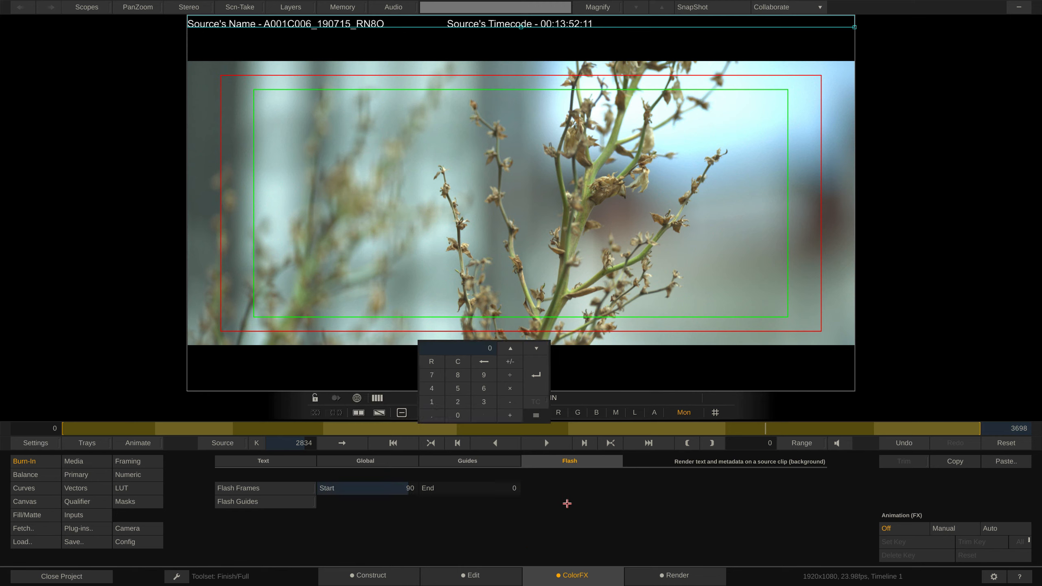
{"action": "type", "text": "90"}
{"action": "key", "text": "Return"}
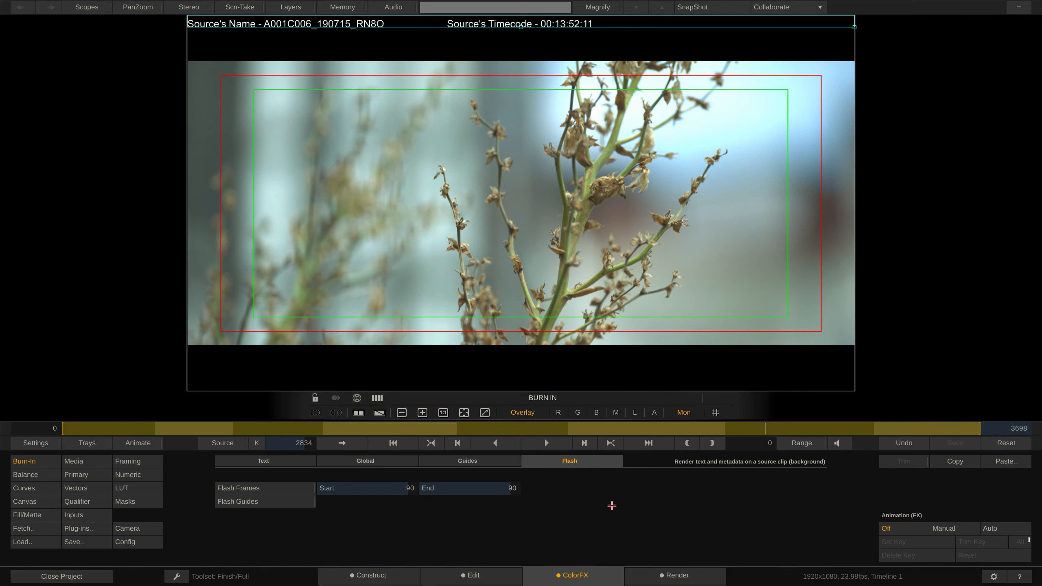
Try flash frames on the burn-in, checking the text at several timeline frames, and turn them off again
{"action": "left_click", "coordinate": [781, 429]}
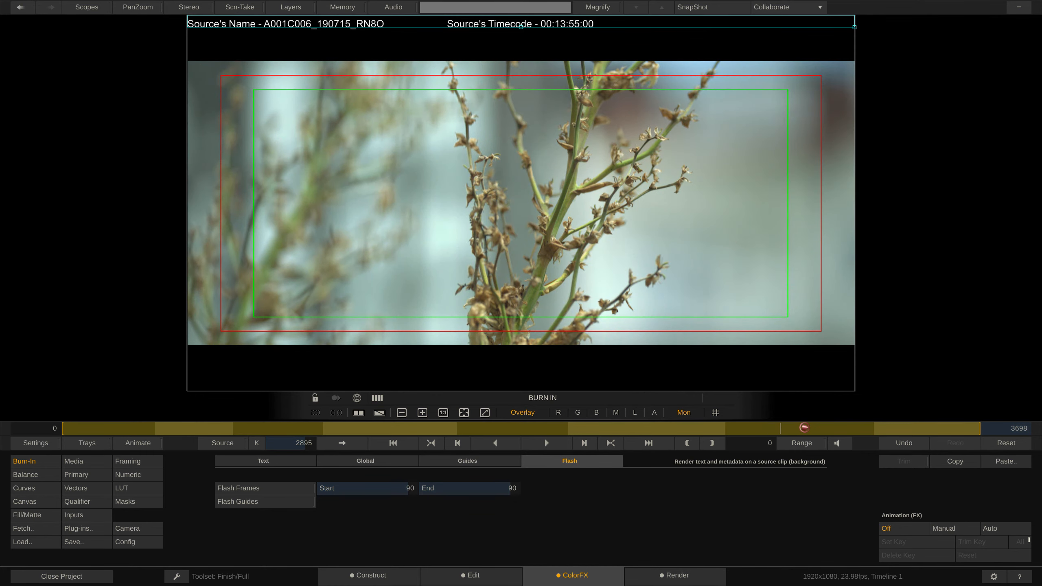
{"action": "left_click", "coordinate": [804, 428]}
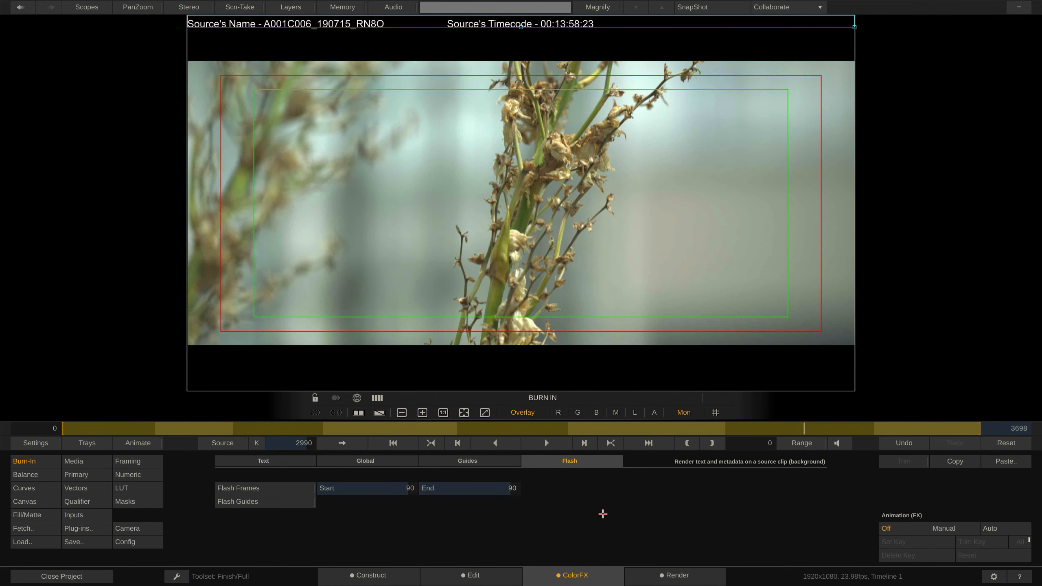
{"action": "left_click", "coordinate": [300, 490]}
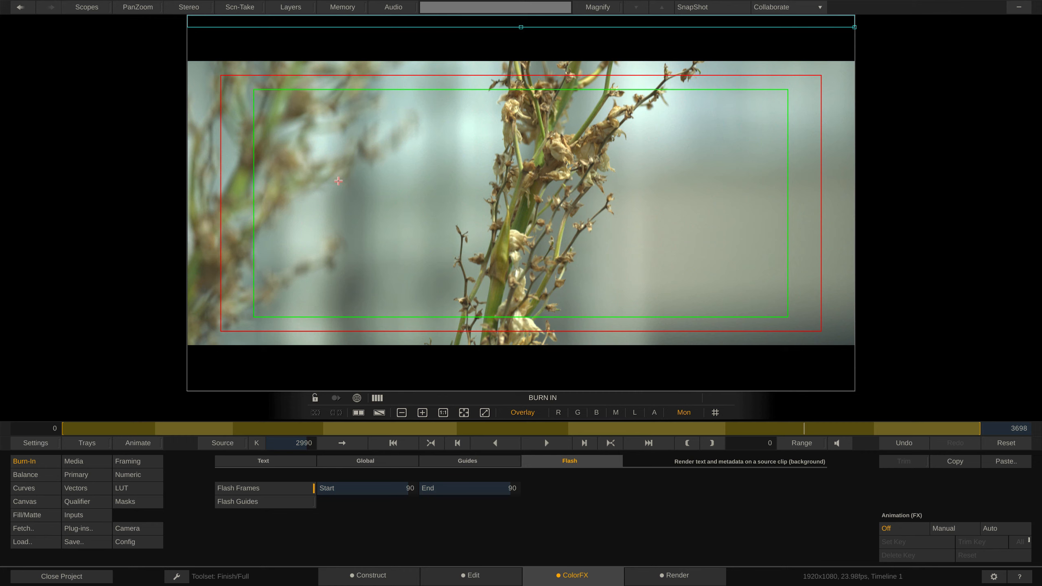
{"action": "left_click", "coordinate": [735, 429]}
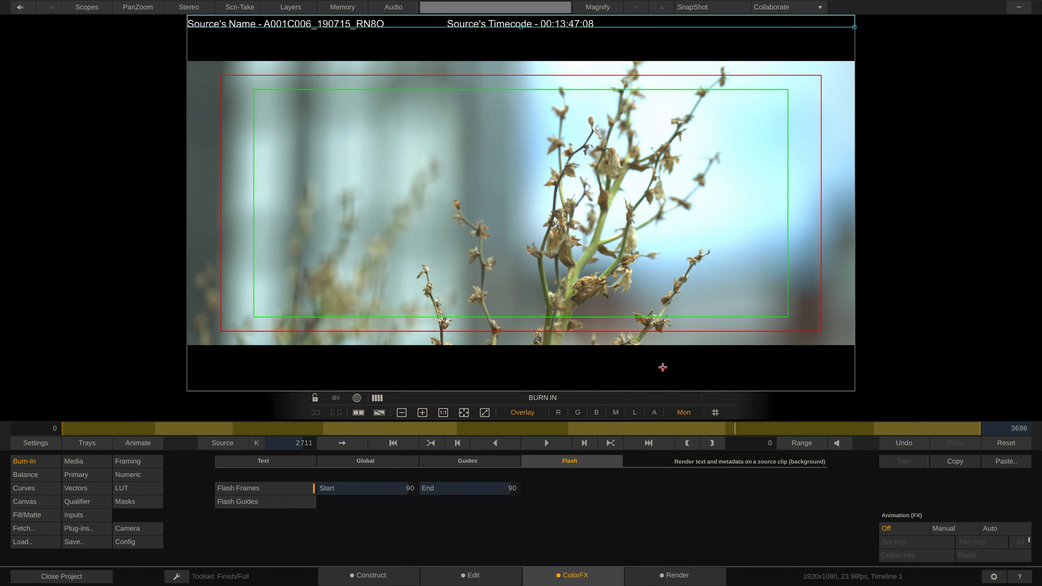
{"action": "left_click", "coordinate": [751, 429]}
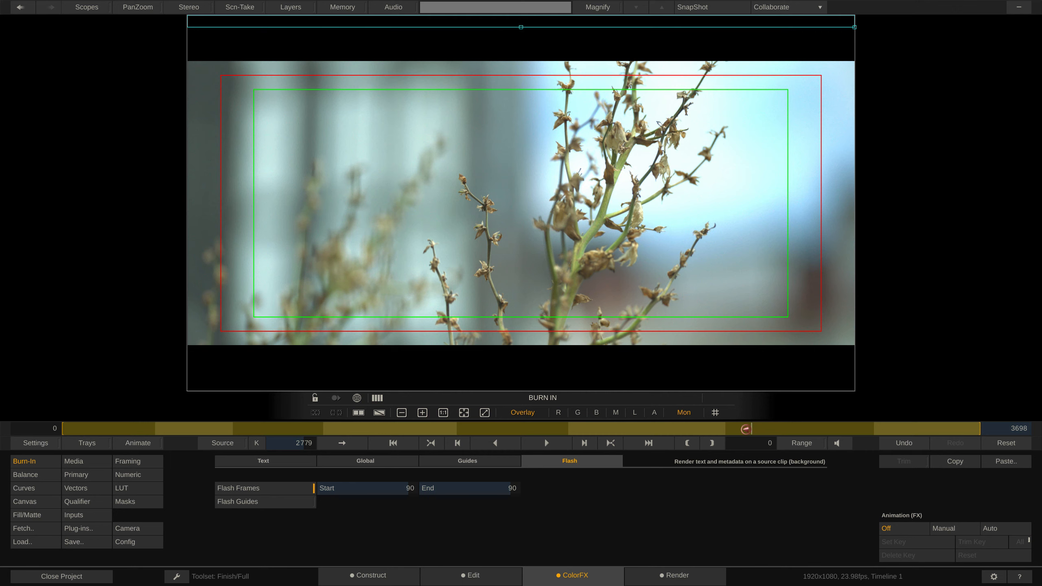
{"action": "left_click", "coordinate": [745, 429]}
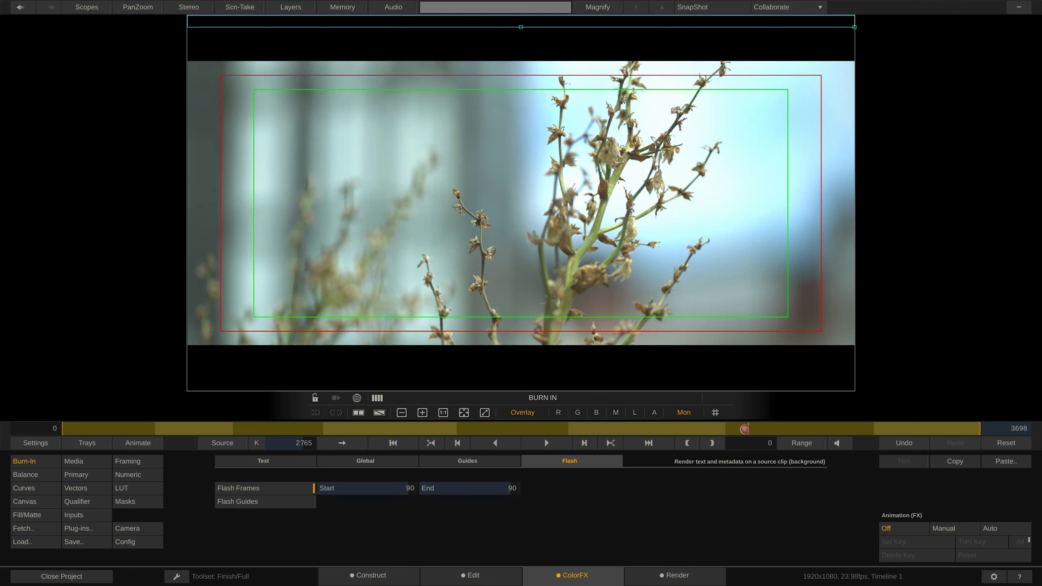
{"action": "left_click", "coordinate": [744, 429]}
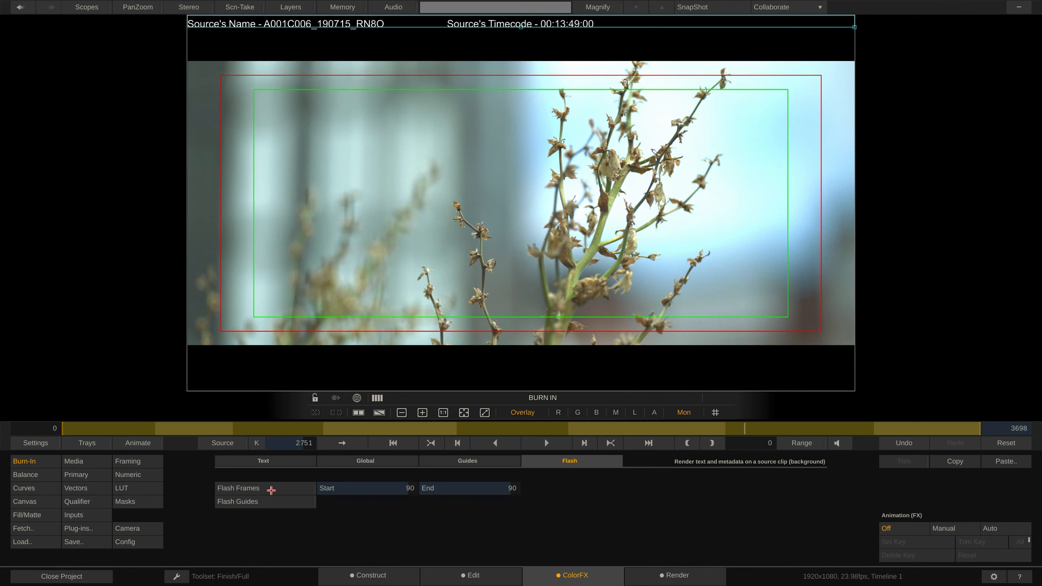
Add a new burn-in text item reading "Property of KPM Inc." at a Y position of about 514
{"action": "left_click", "coordinate": [275, 460]}
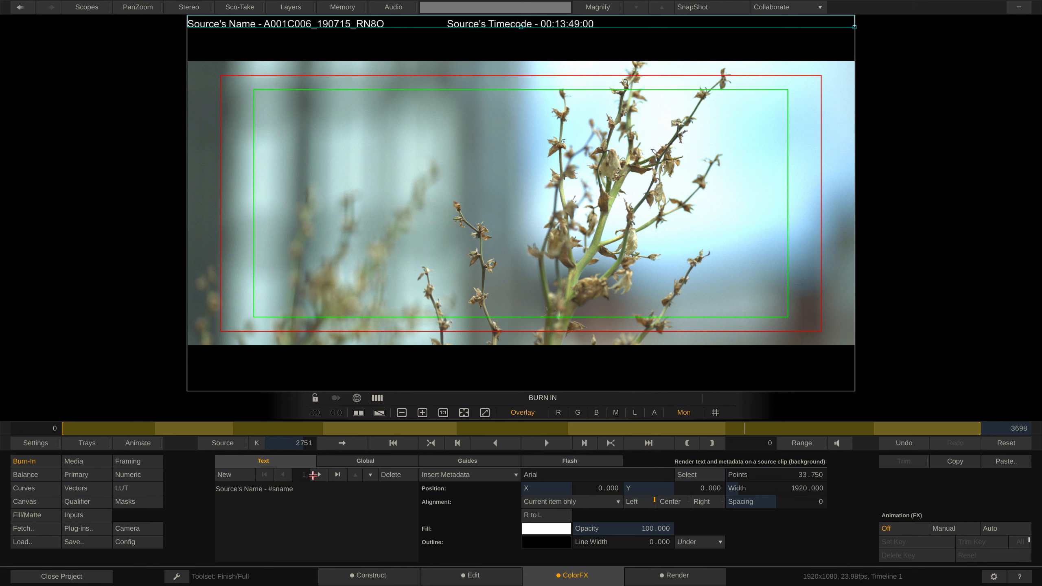
{"action": "left_click", "coordinate": [319, 474]}
{"action": "left_click", "coordinate": [235, 475]}
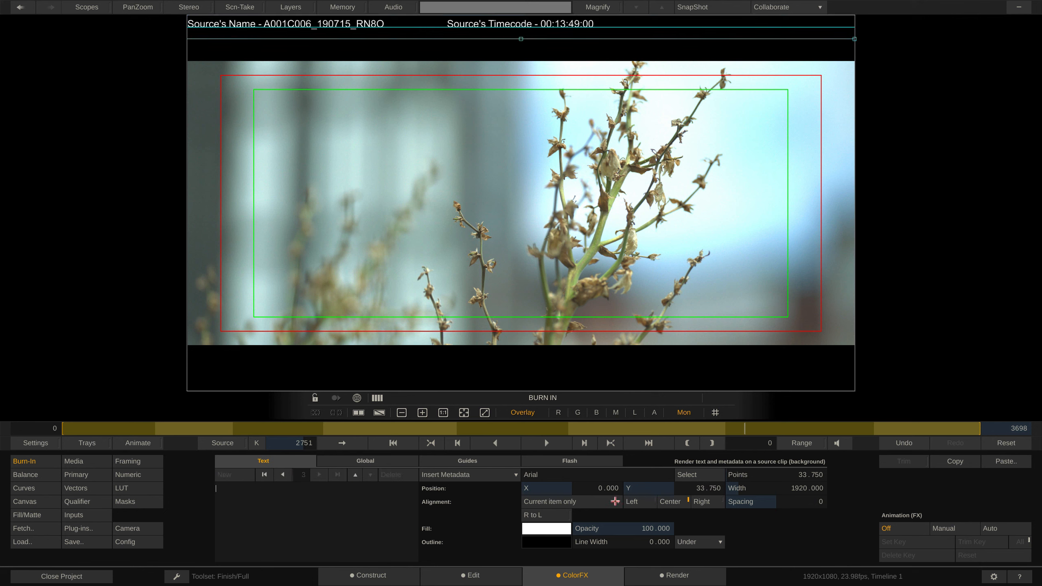
{"action": "left_click_drag", "start_coordinate": [702, 489], "coordinate": [704, 483]}
{"action": "type", "text": "Property of KPM Inv"}
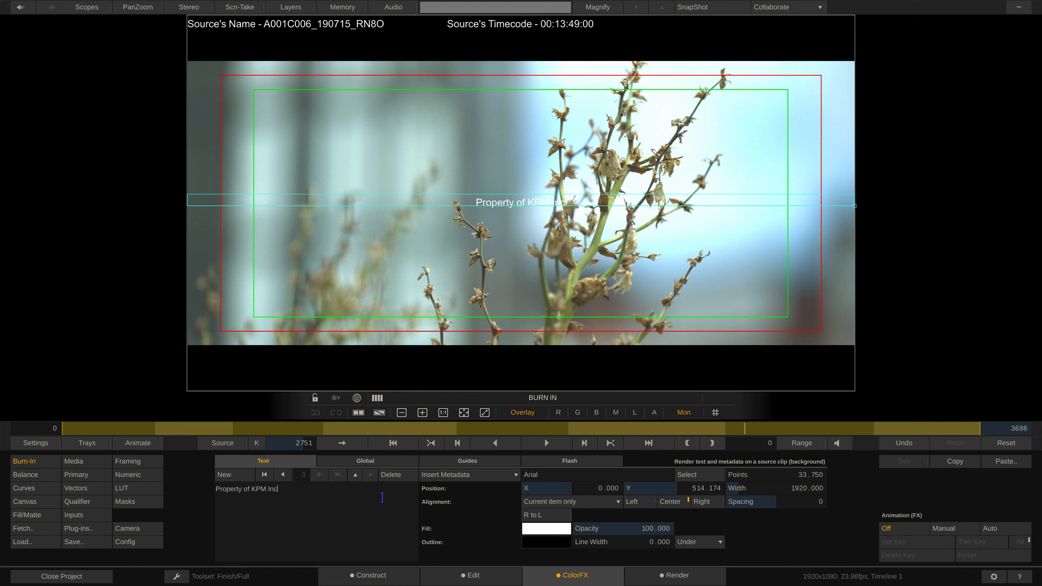
{"action": "key", "text": "BackSpace"}
{"action": "type", "text": "c."}
Enlarge the property text to about 173 points and raise it to a Y position of about 403
{"action": "left_click_drag", "start_coordinate": [797, 475], "coordinate": [797, 474]}
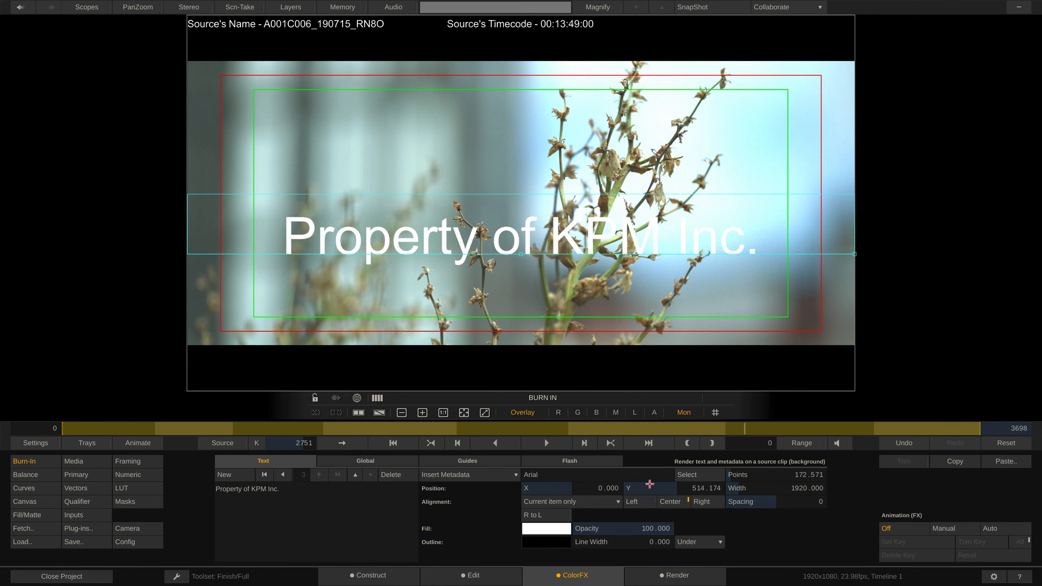
{"action": "left_click_drag", "start_coordinate": [710, 486], "coordinate": [711, 488]}
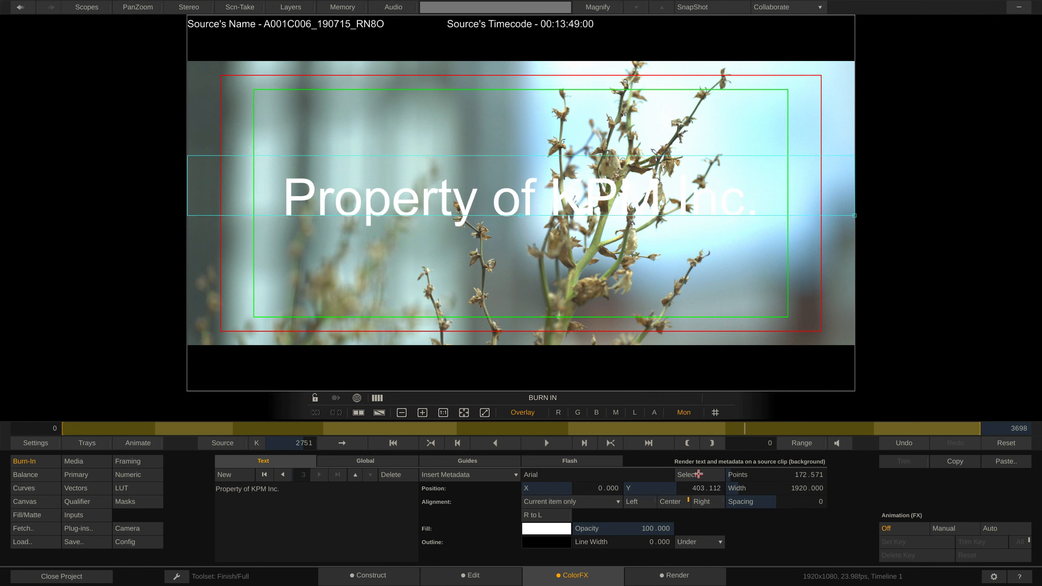
Set the property text's fill opacity to 40, viewing it at about frame 2984
{"action": "left_click", "coordinate": [802, 429]}
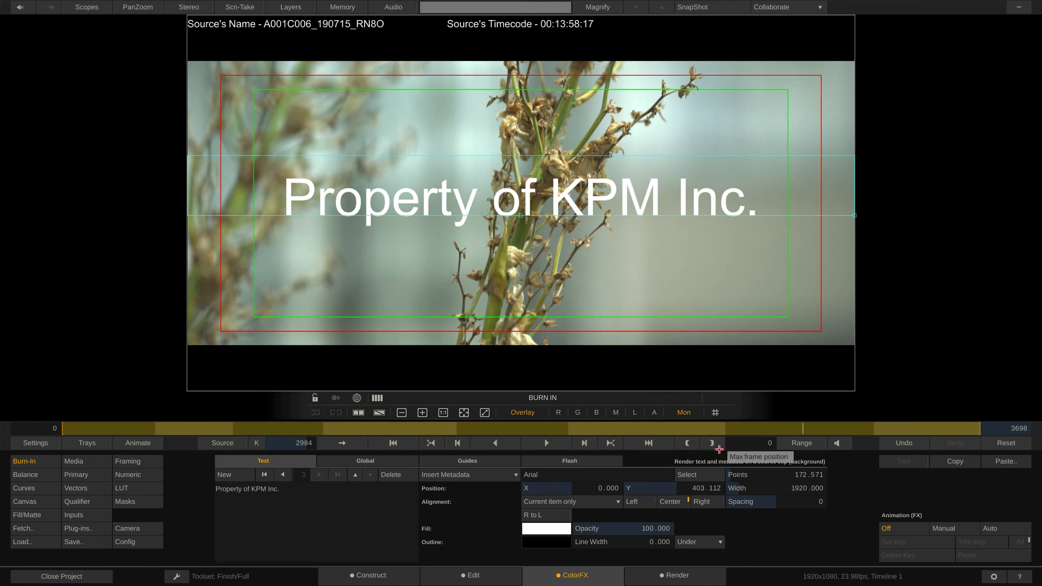
{"action": "left_click", "coordinate": [660, 528]}
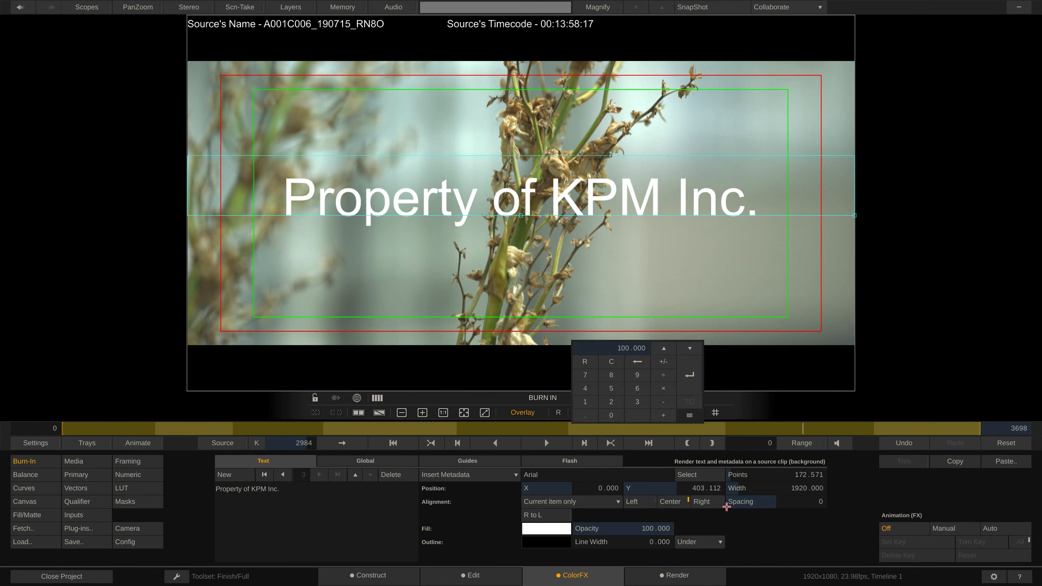
{"action": "type", "text": "40"}
{"action": "key", "text": "Return"}
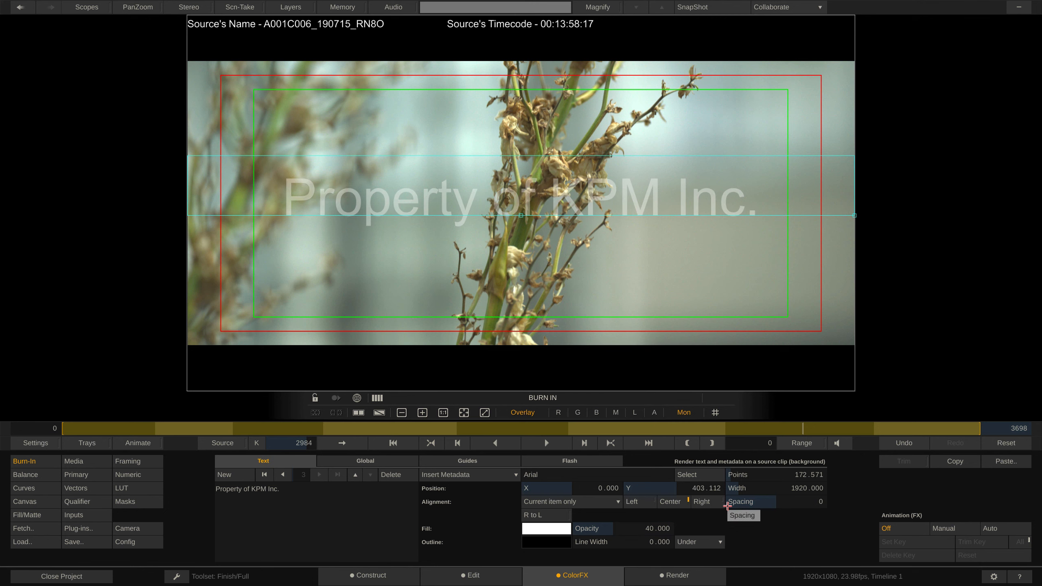